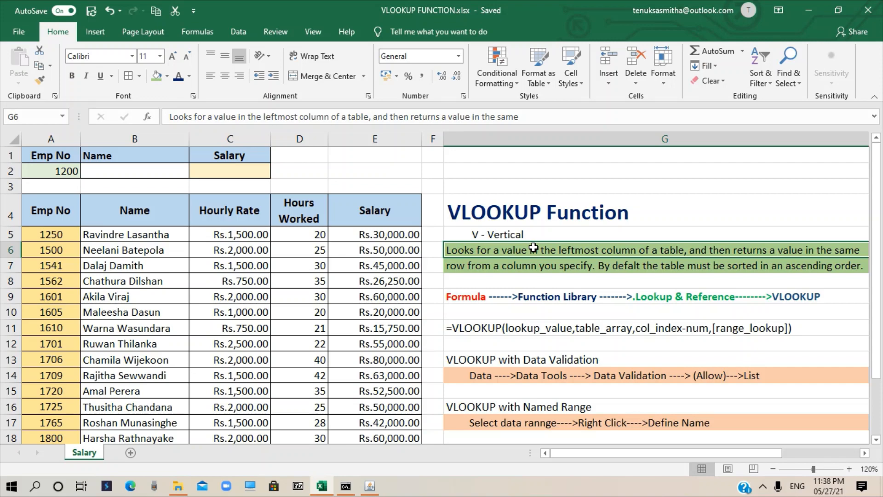
- Examine the Lookup & Reference functions, the VLOOKUP syntax note and the employee salary table
left_click(210, 30)
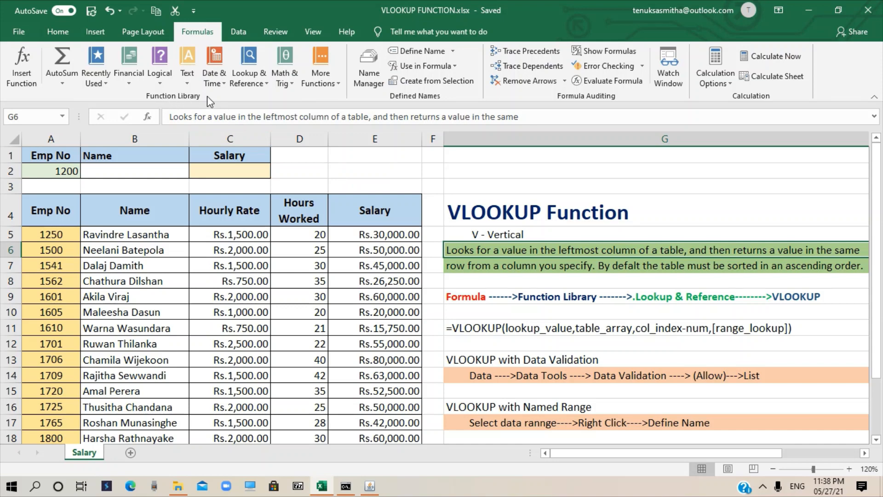
left_click(254, 86)
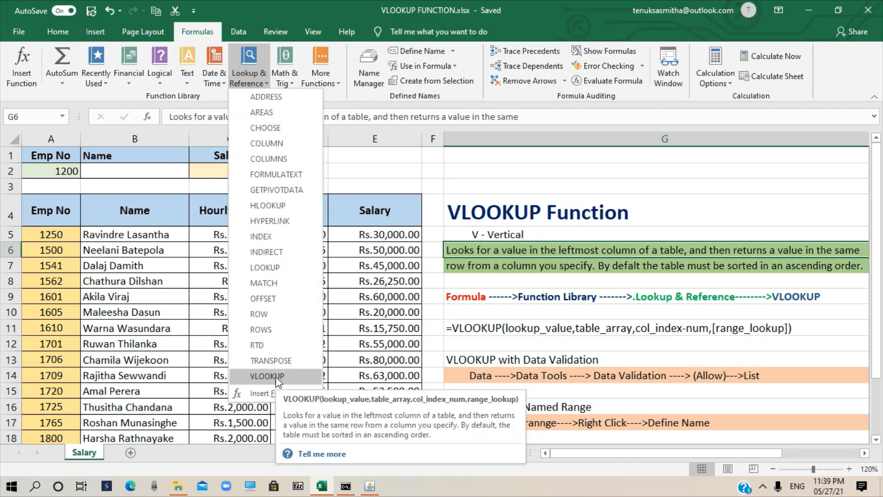
left_click(621, 315)
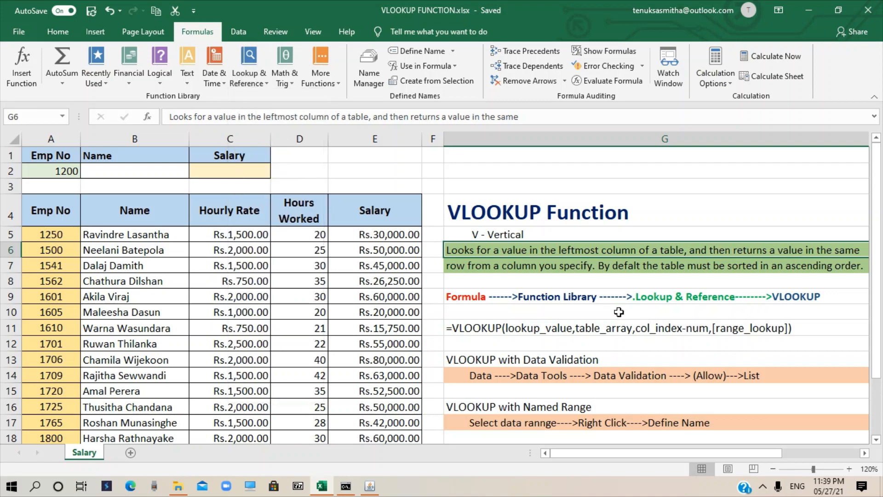
left_click(520, 325)
scroll(621, 262, "down", 2)
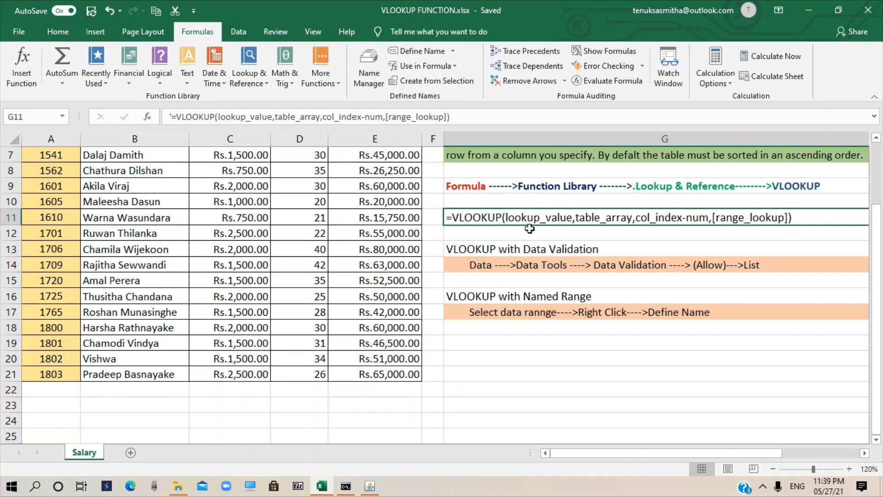
scroll(529, 229, "up", 1)
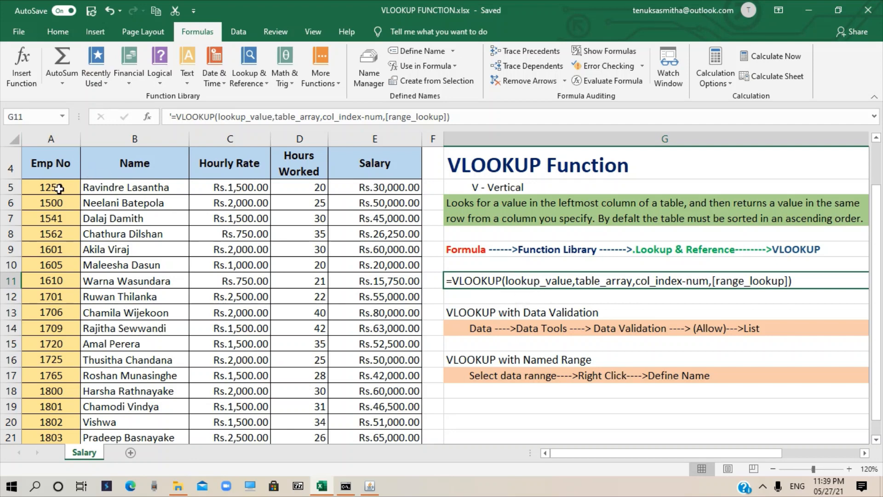
scroll(60, 184, "up", 3)
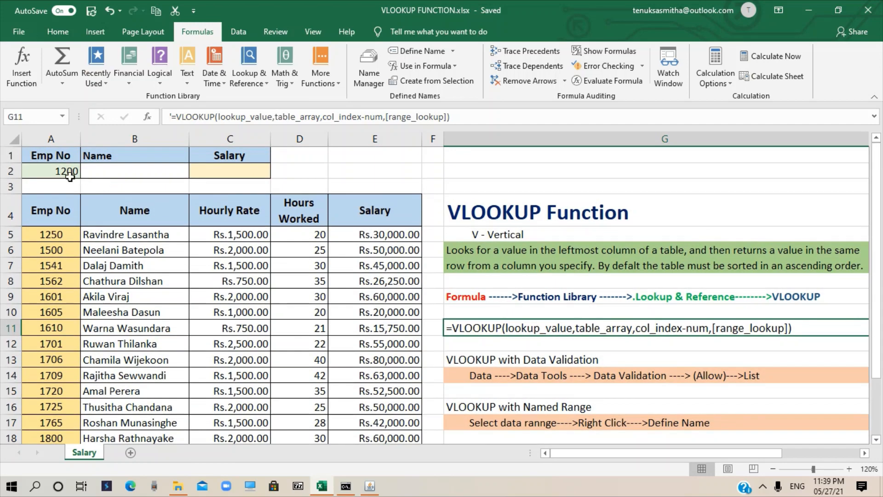
left_click(60, 171)
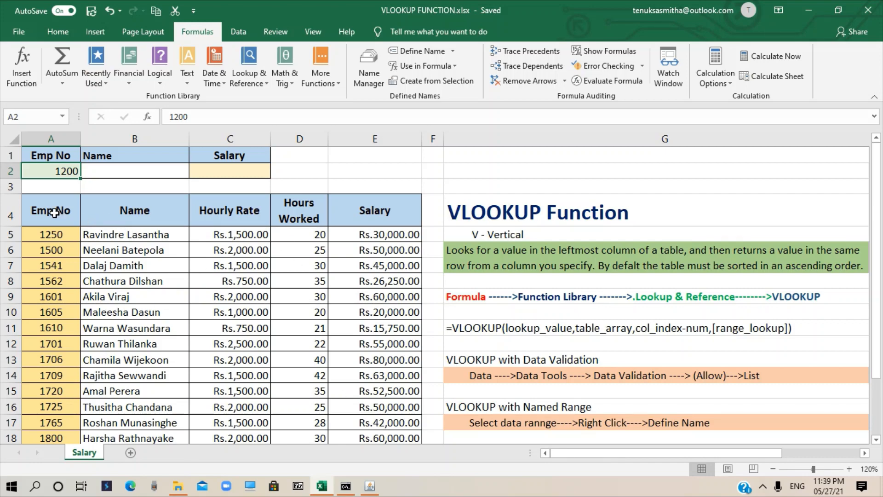
scroll(409, 417, "down", 3)
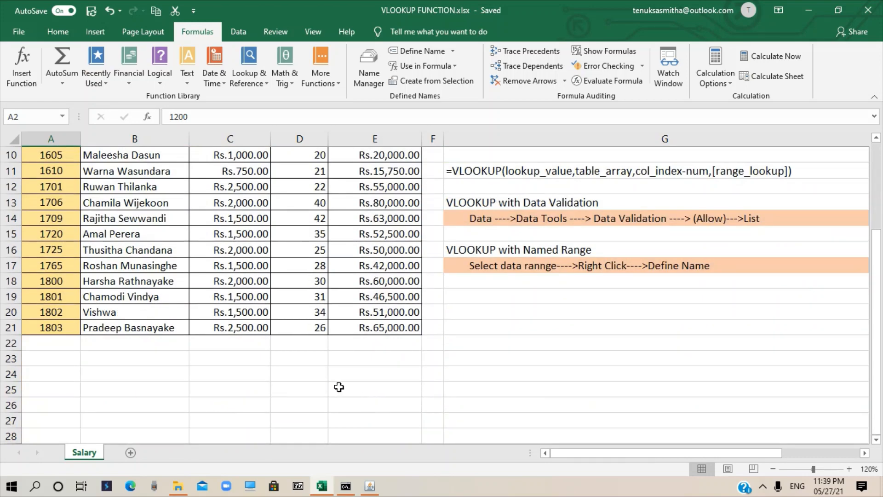
scroll(563, 324, "up", 3)
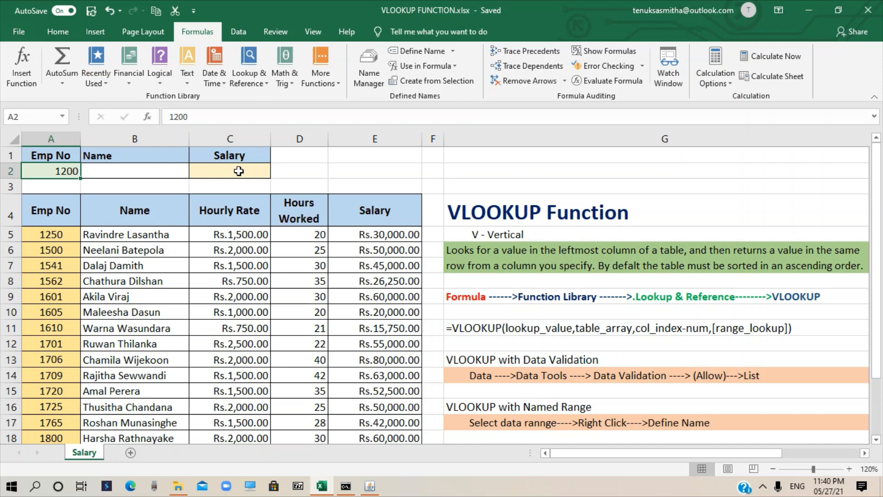
- Enter a VLOOKUP formula in B2 that looks up A2 in A5:E21 and returns column 2 with exact match (FALSE)
left_click(125, 172)
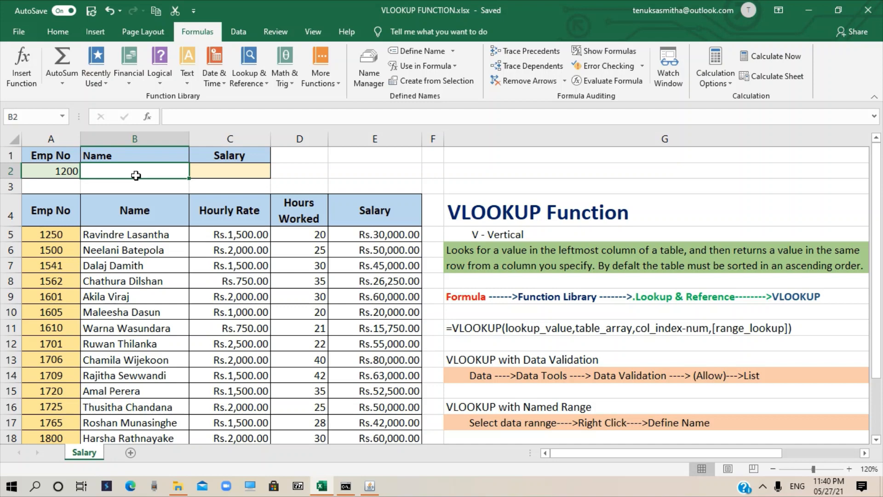
type("=")
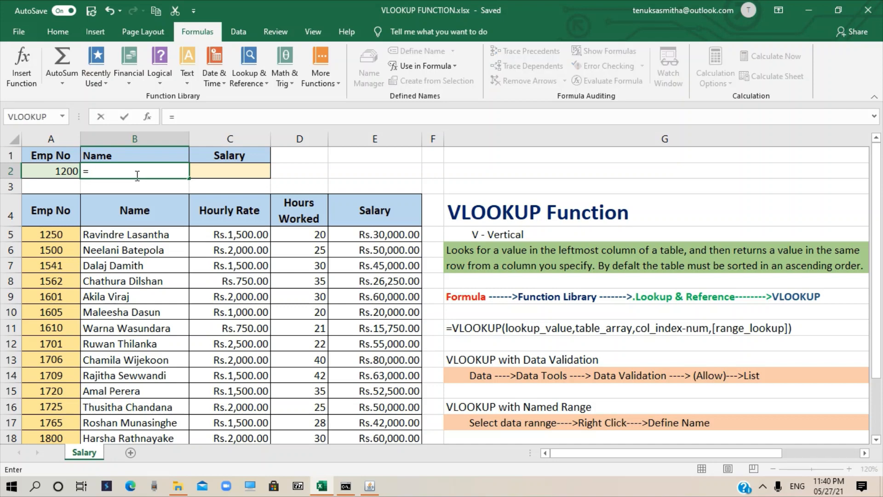
type("vl")
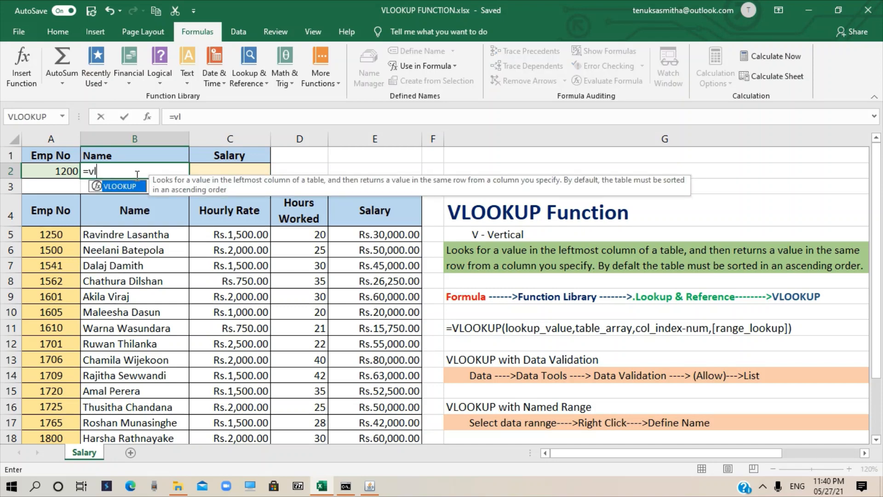
key("Tab")
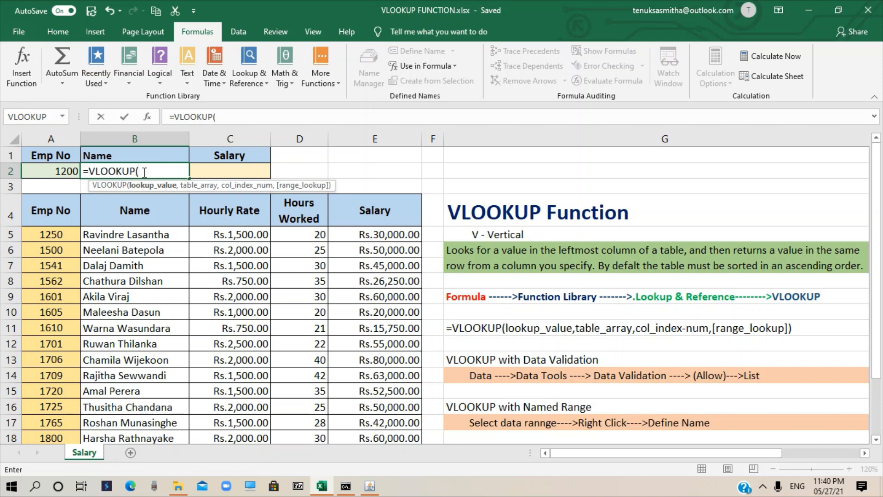
left_click(48, 170)
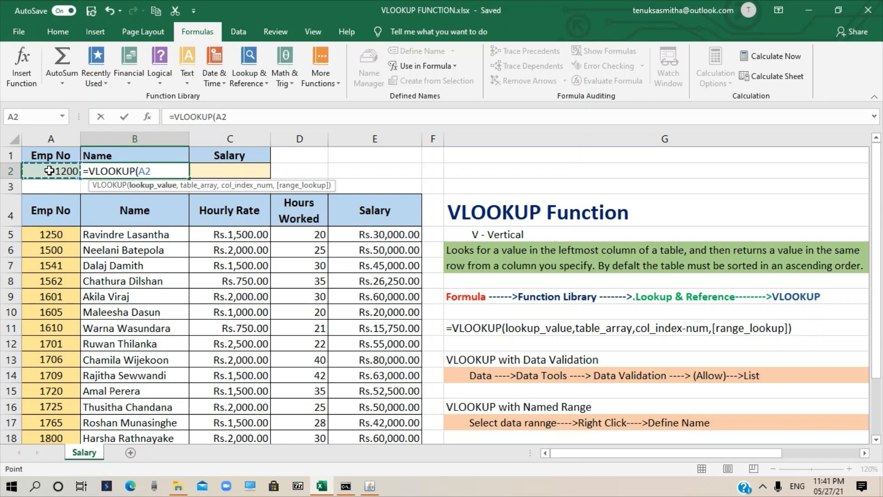
type(",")
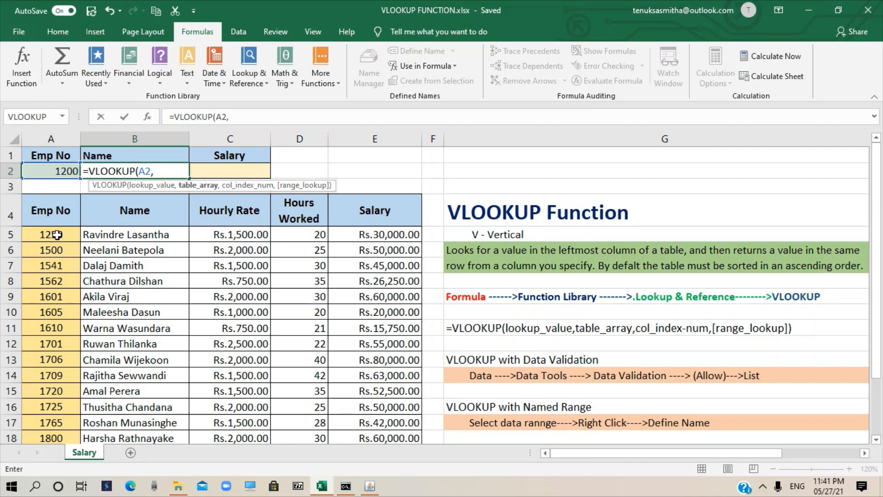
left_click_drag(60, 235, 386, 413)
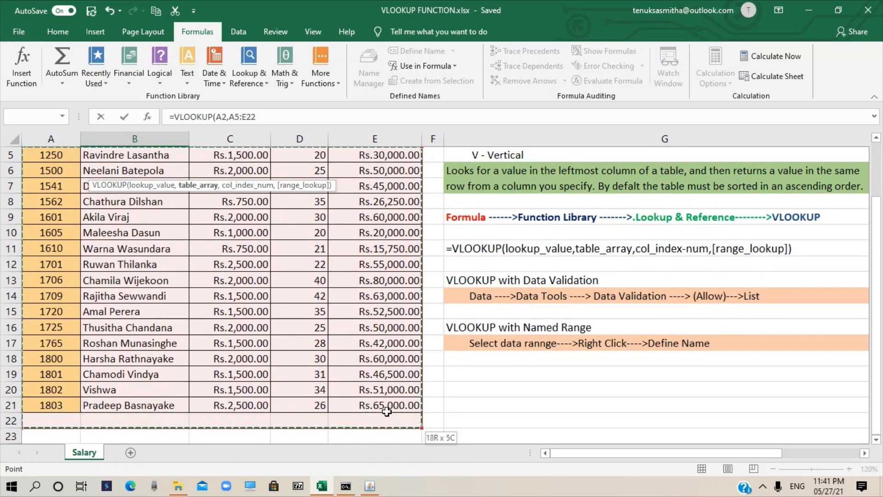
scroll(249, 336, "up", 2)
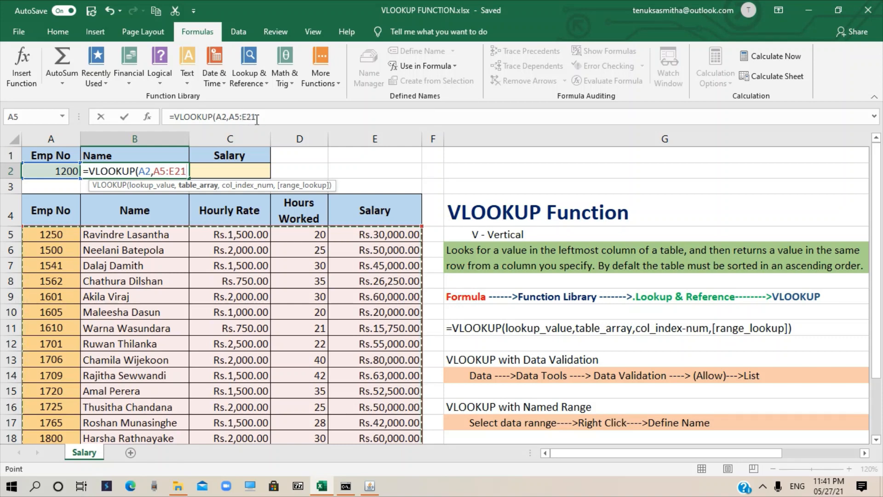
type(",")
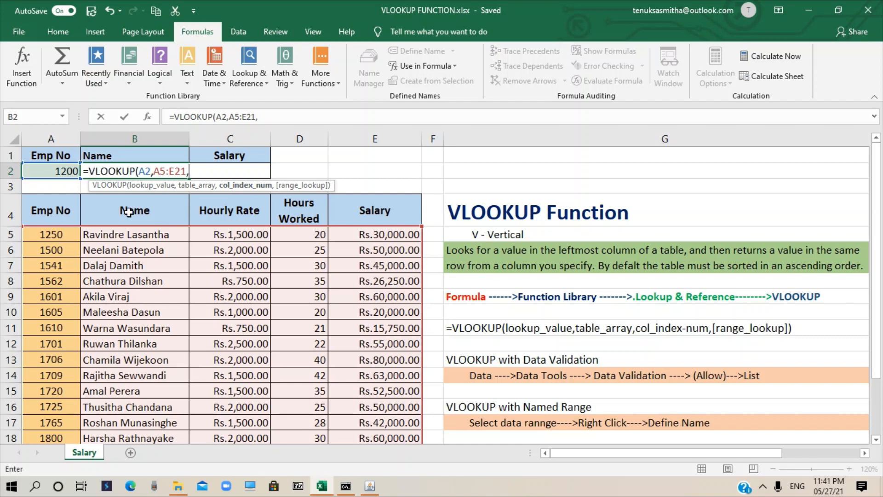
type("2,")
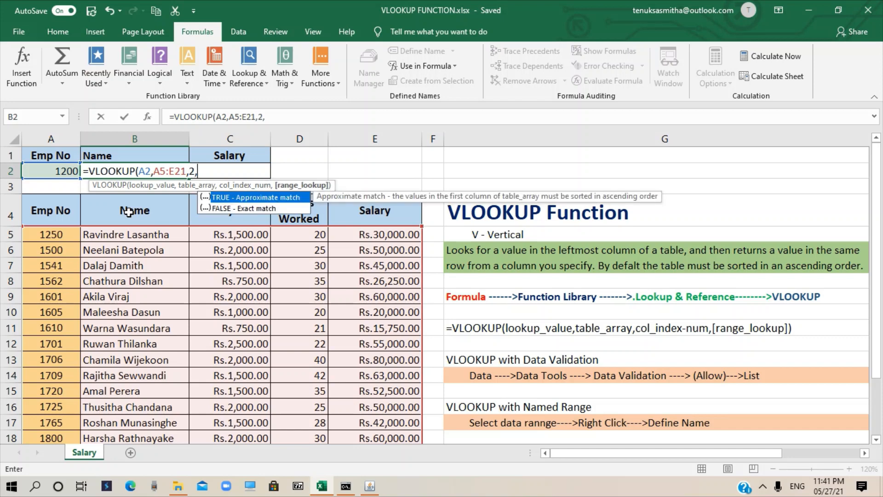
double_click(220, 208)
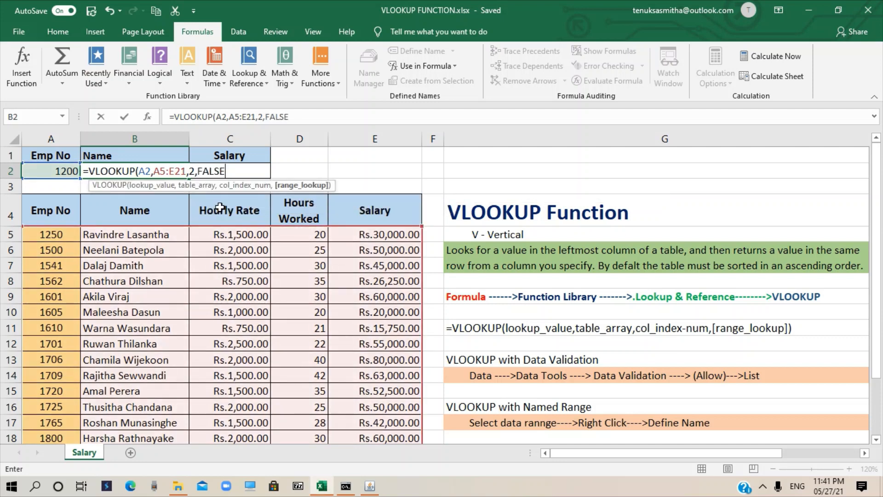
type(")")
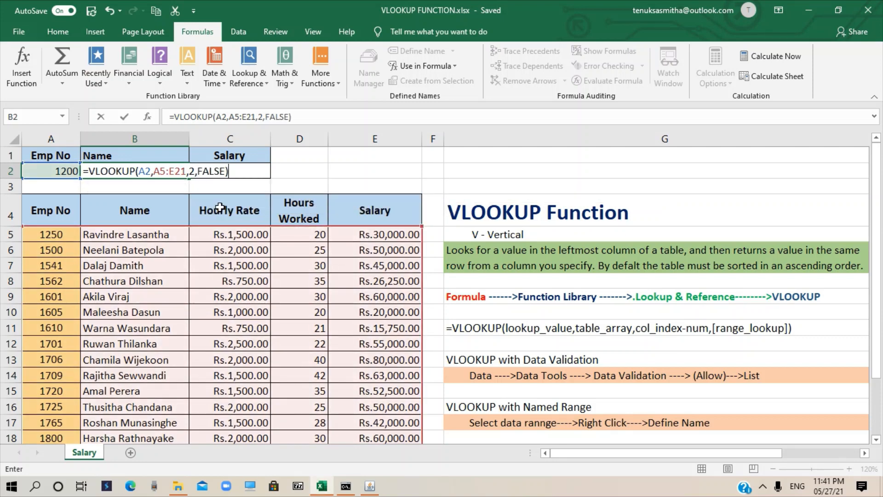
key("Return")
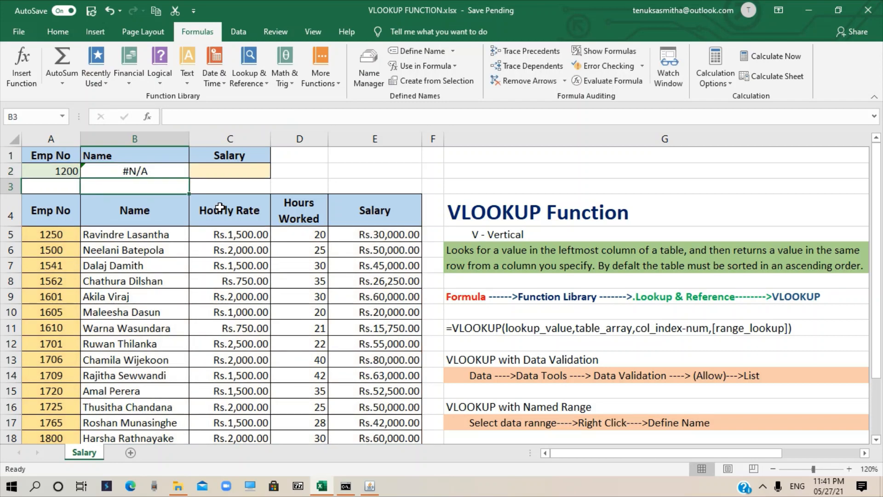
- Test the name lookup by setting A2 to the employee number listed in A5, followed by the one in A6
left_click(127, 171)
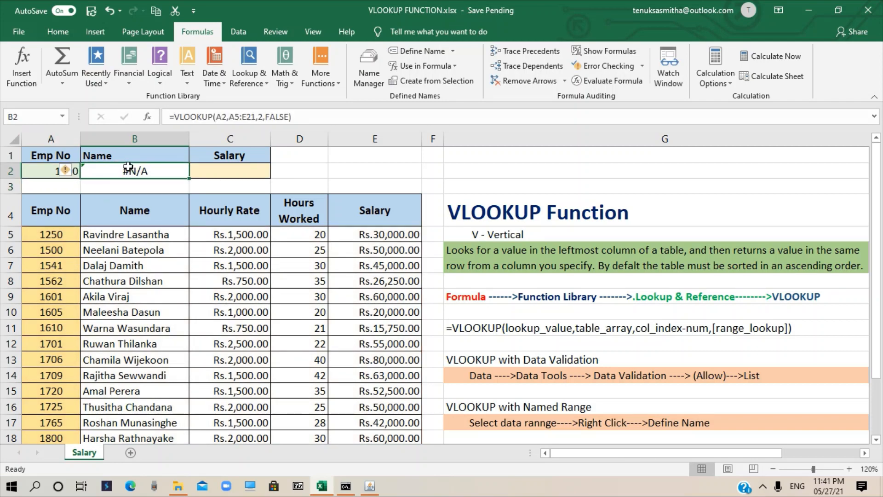
left_click(37, 171)
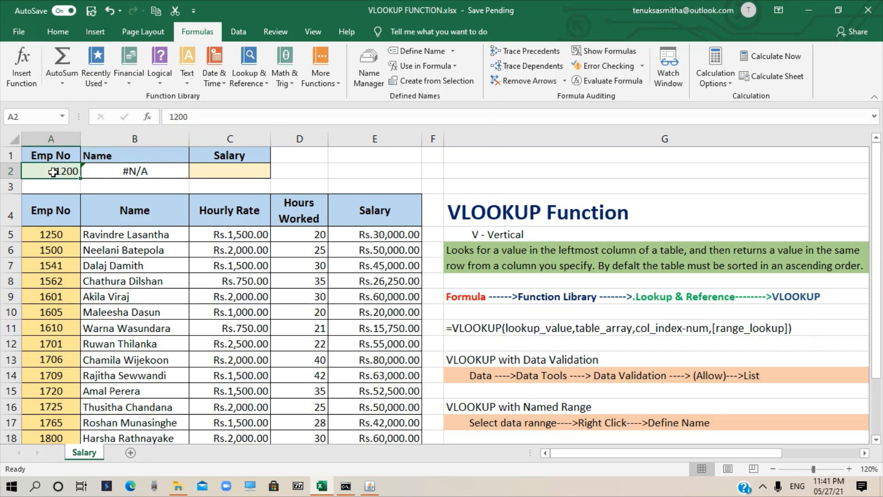
key("Delete")
type("1250")
key("Return")
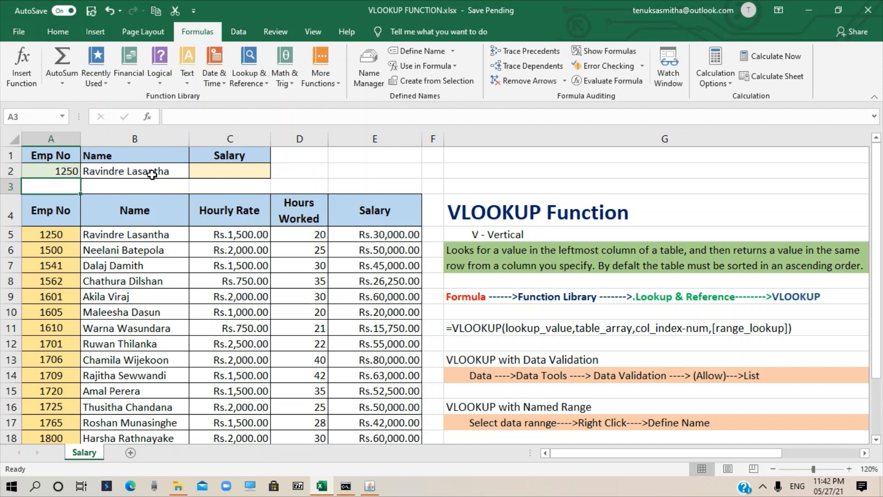
left_click(68, 171)
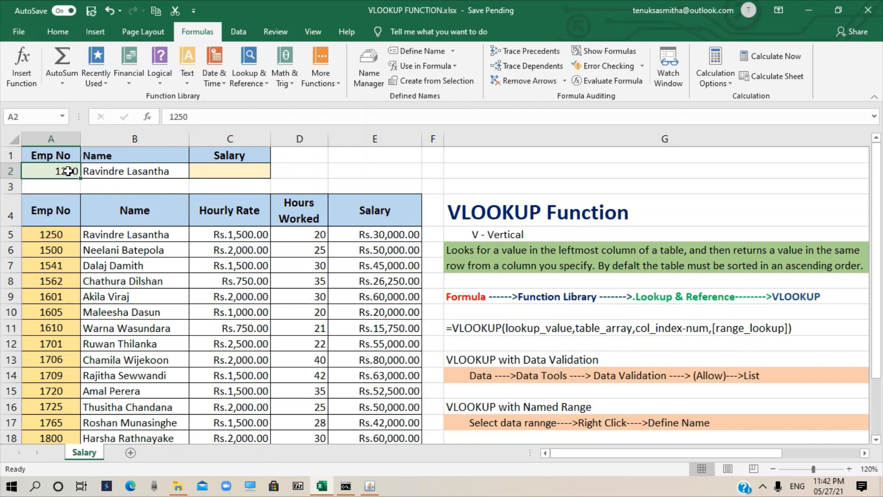
type("1500")
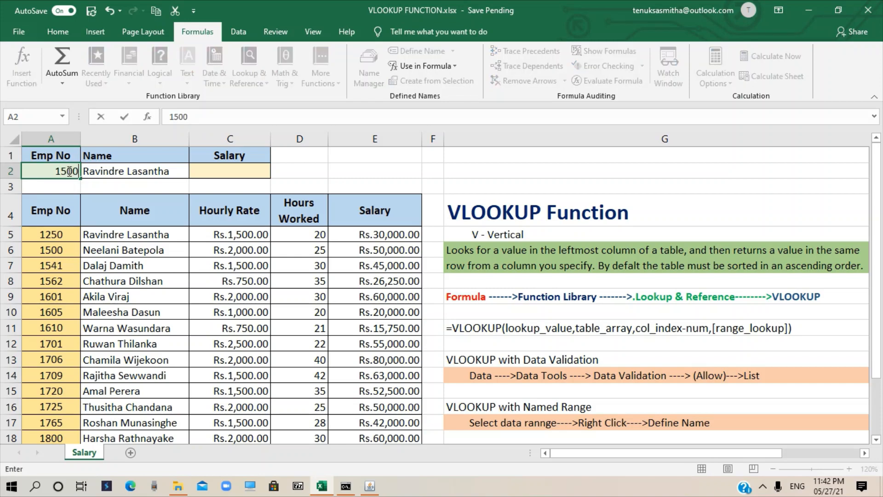
key("Return")
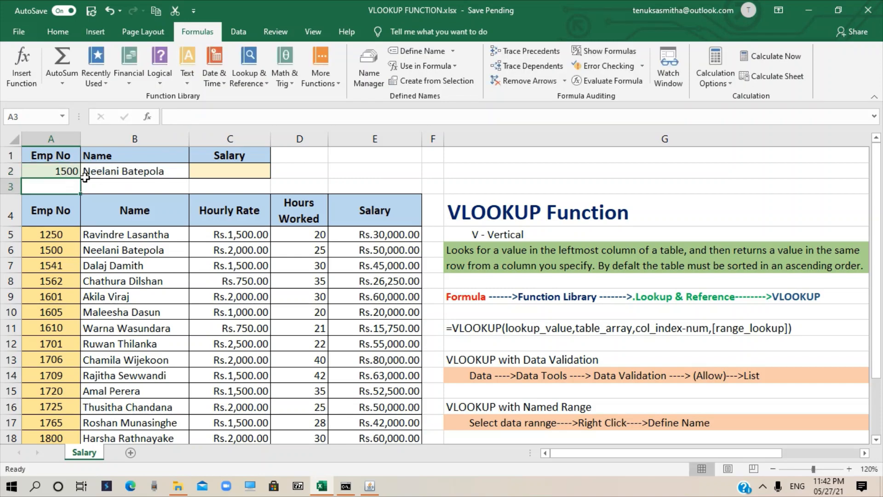
- Set the employee number in A2 to the one listed in A17
left_click(63, 172)
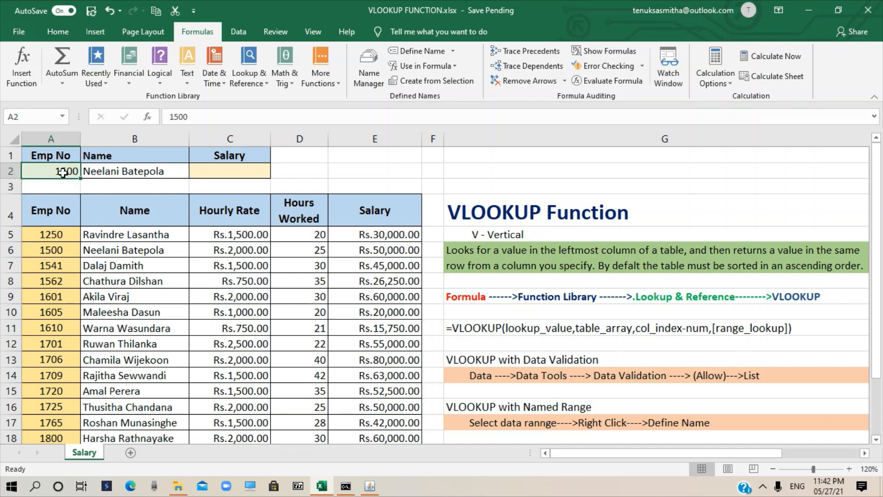
type("1765")
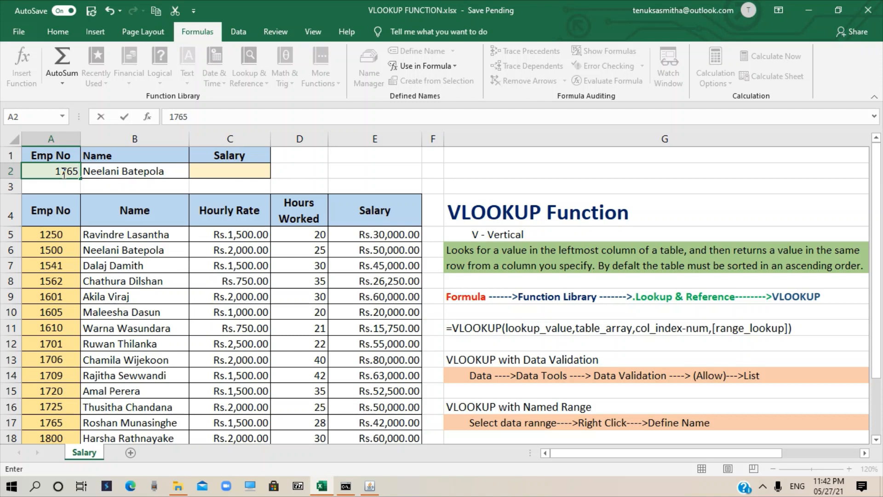
key("Return")
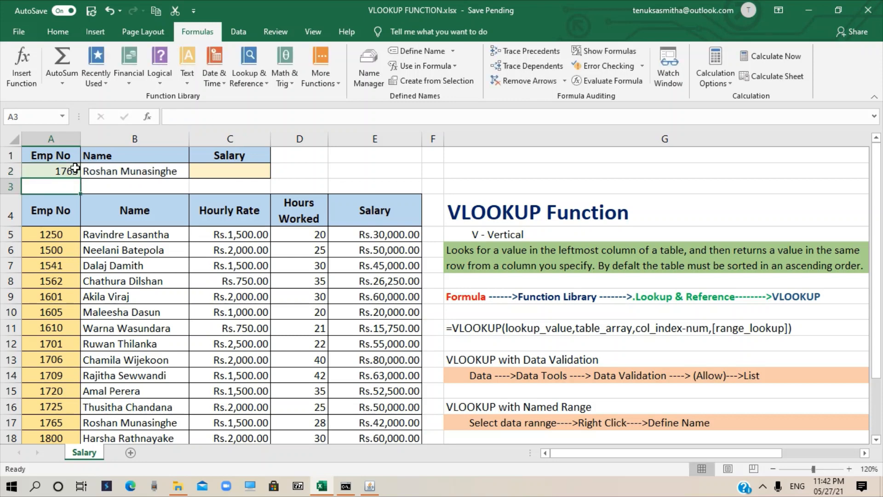
left_click(48, 171)
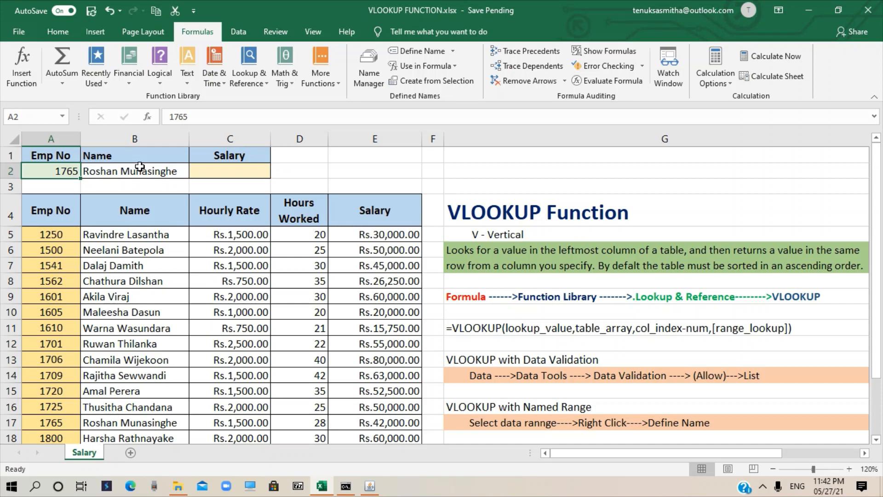
- Enter a VLOOKUP formula in C2 that looks up A2 in A5:E21 and returns column 5 with exact match (FALSE)
left_click(234, 176)
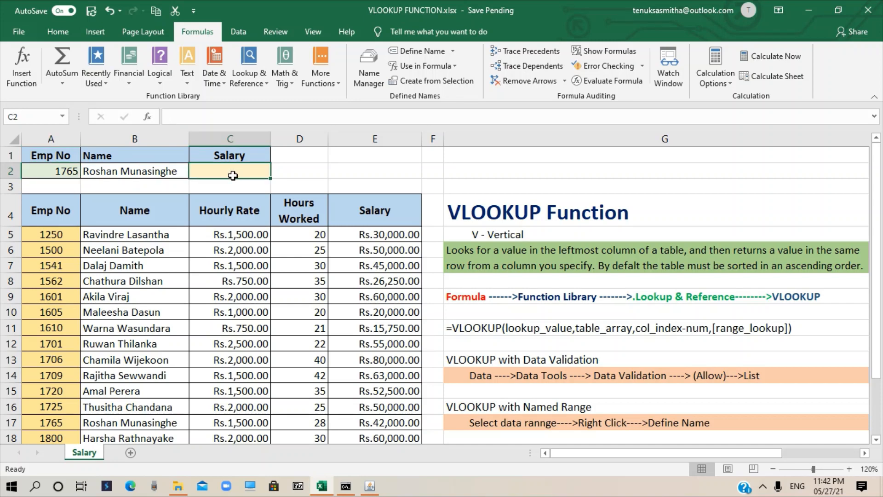
type("=")
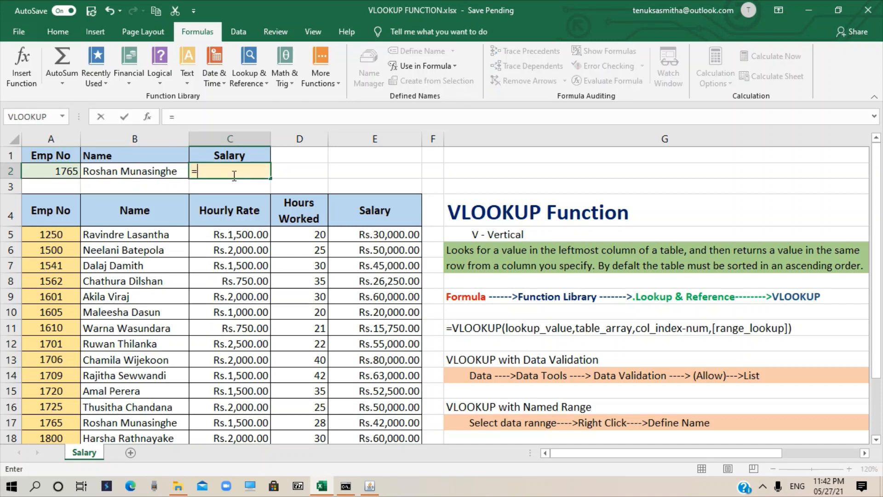
type("vl")
key("Tab")
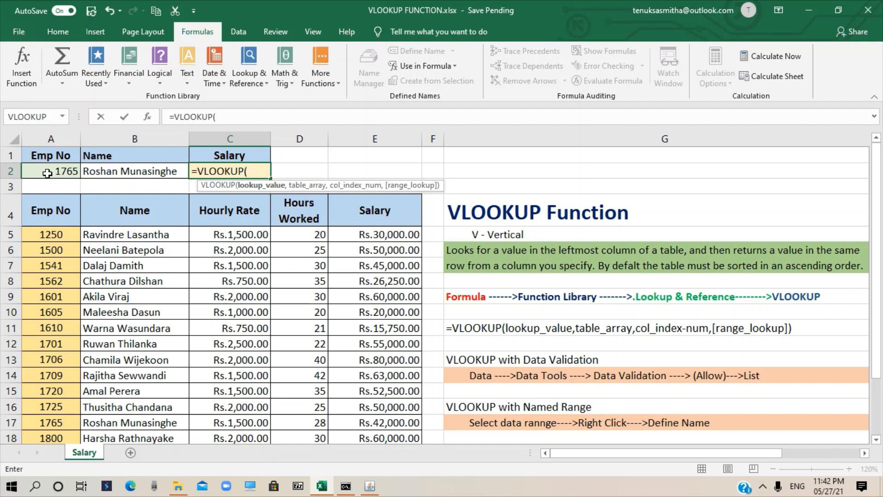
left_click(48, 173)
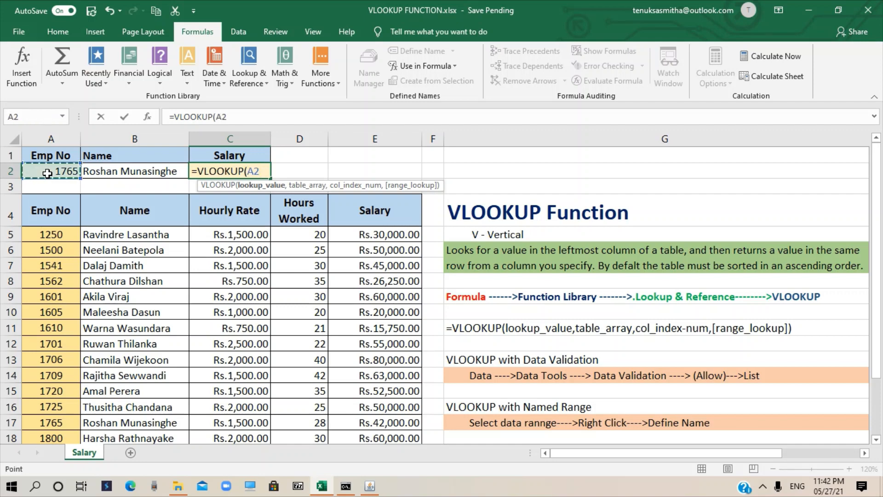
type(",")
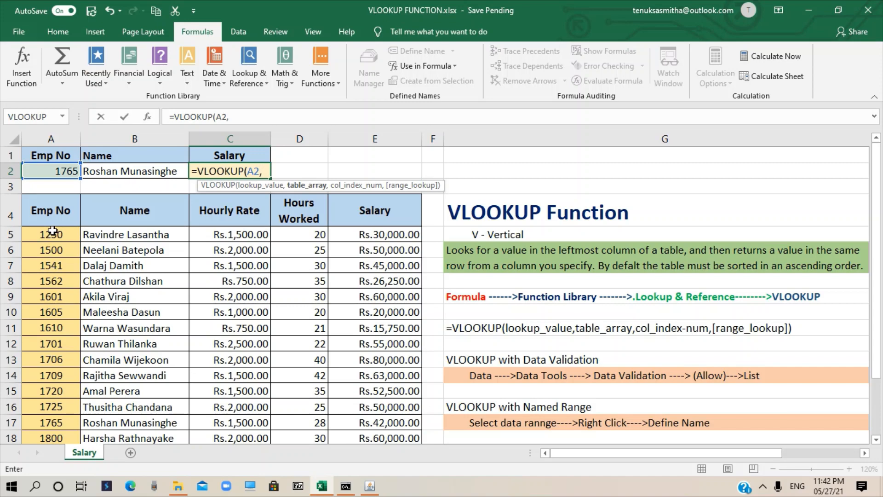
left_click_drag(53, 231, 381, 406)
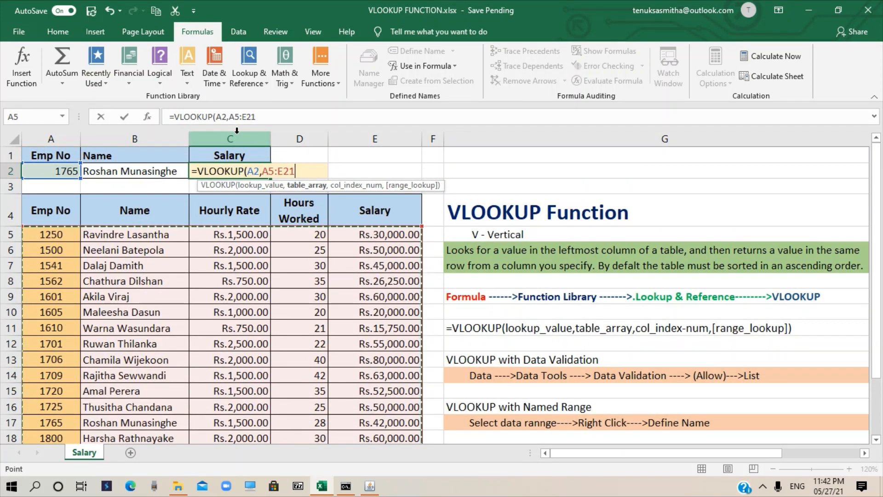
type(",")
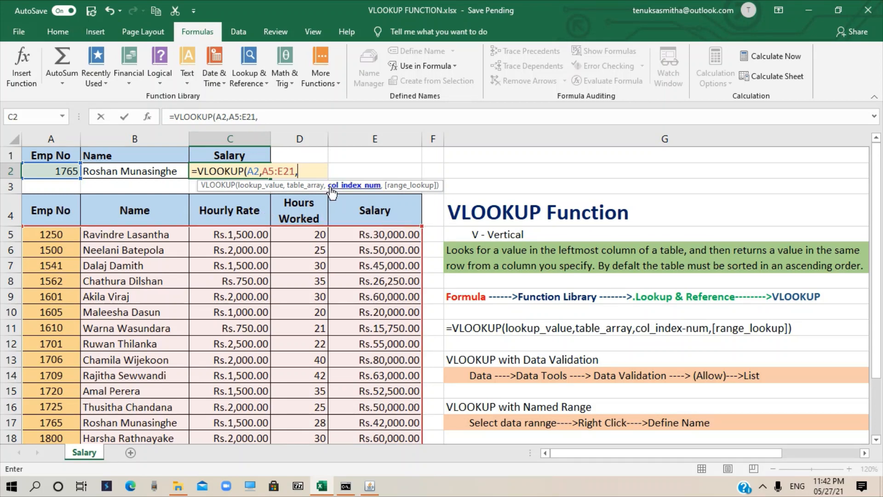
type("5,")
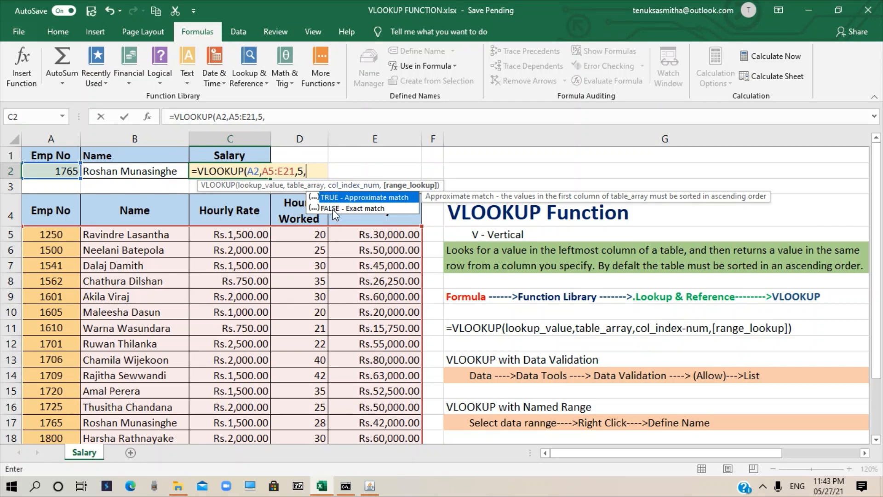
double_click(333, 209)
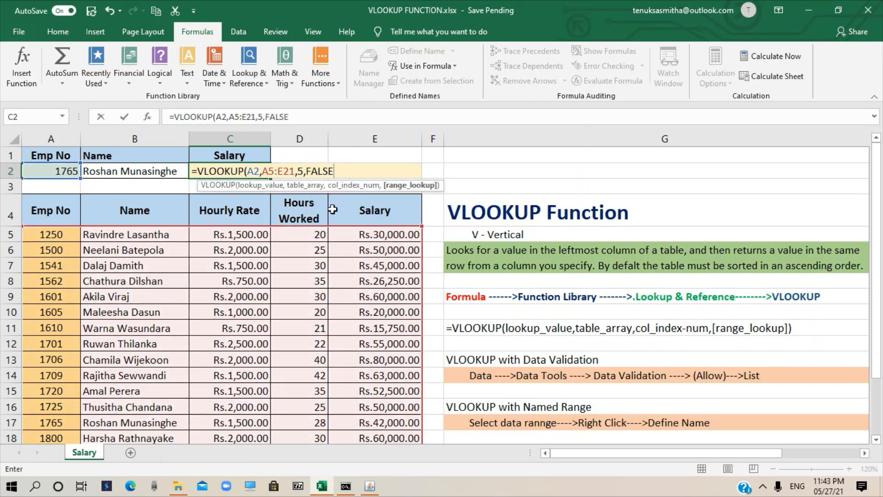
type(")")
key("Return")
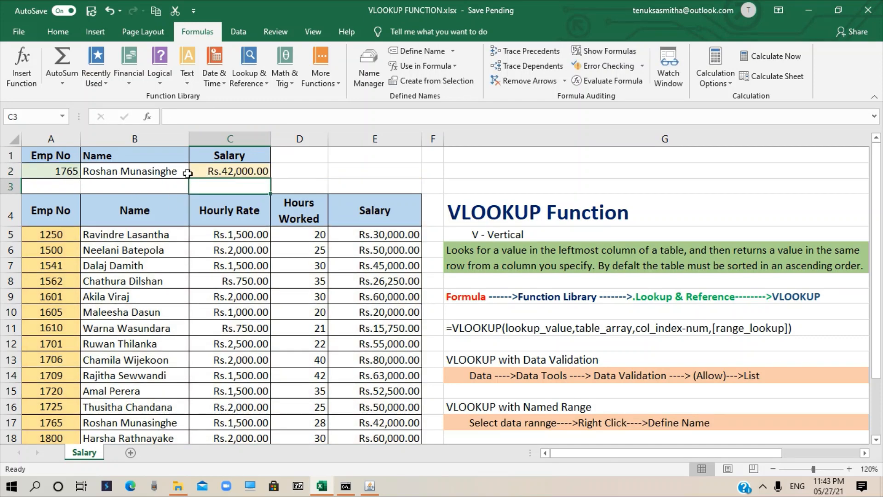
- Test both lookups by setting A2 to the employee number listed in A11, followed by the one in A15
left_click(73, 173)
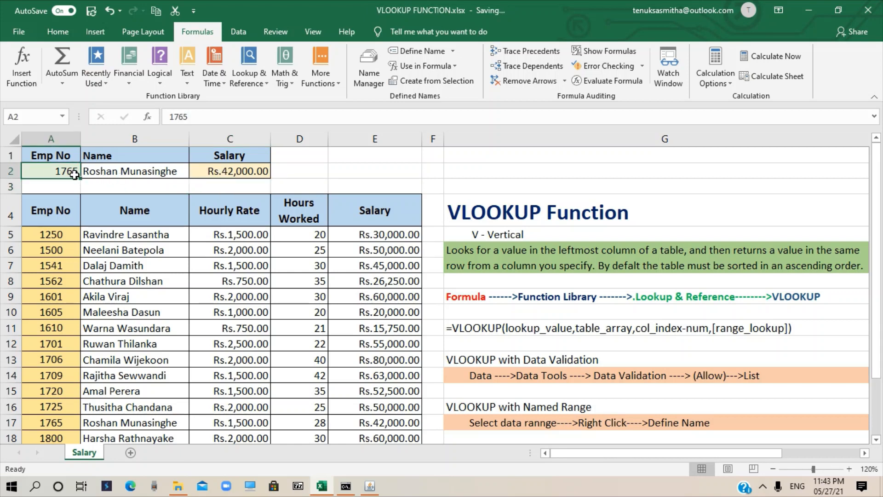
type("1610")
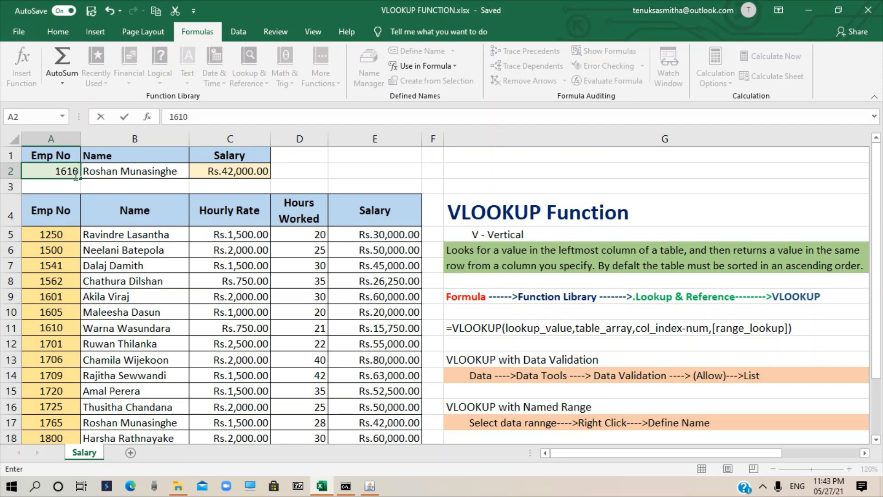
key("Return")
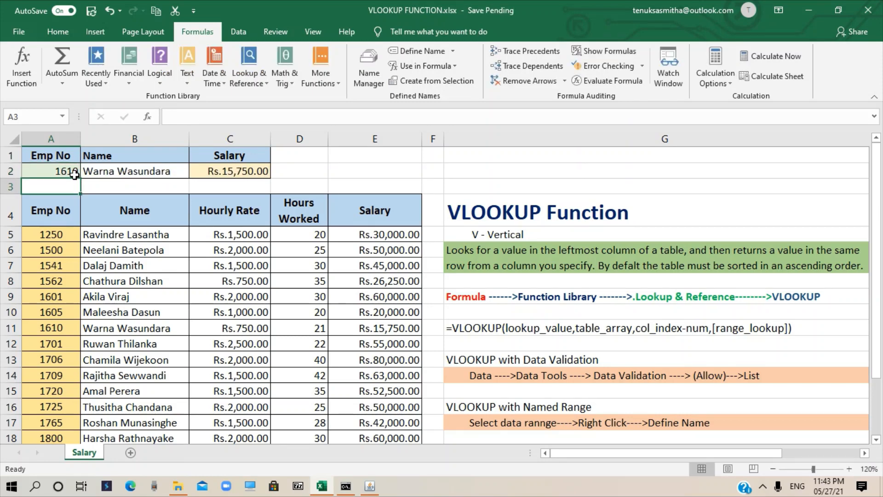
left_click(12, 327)
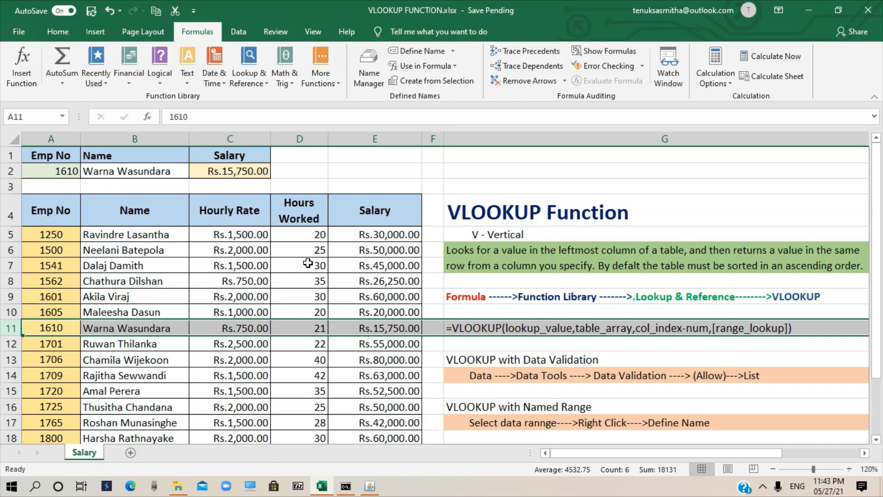
left_click(73, 169)
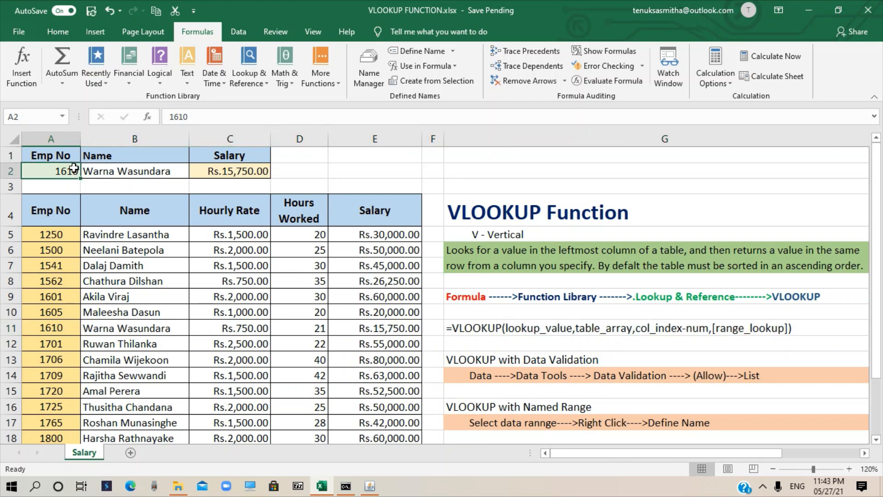
type("1720")
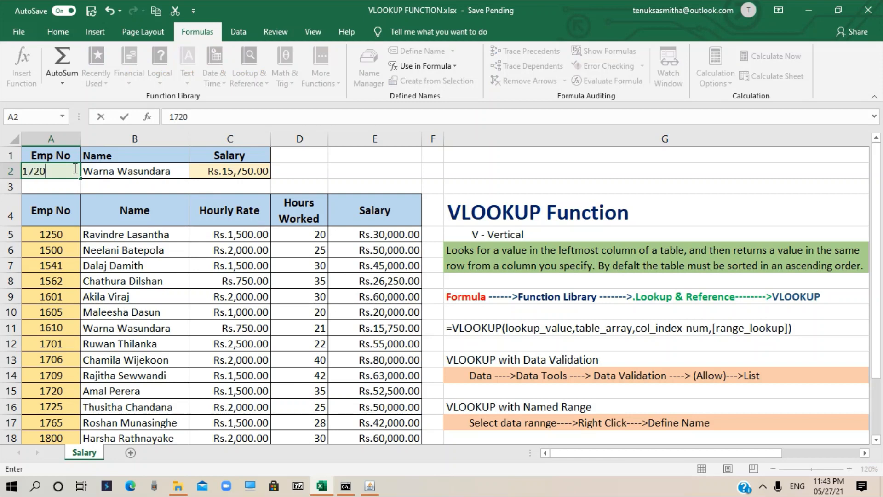
key("Return")
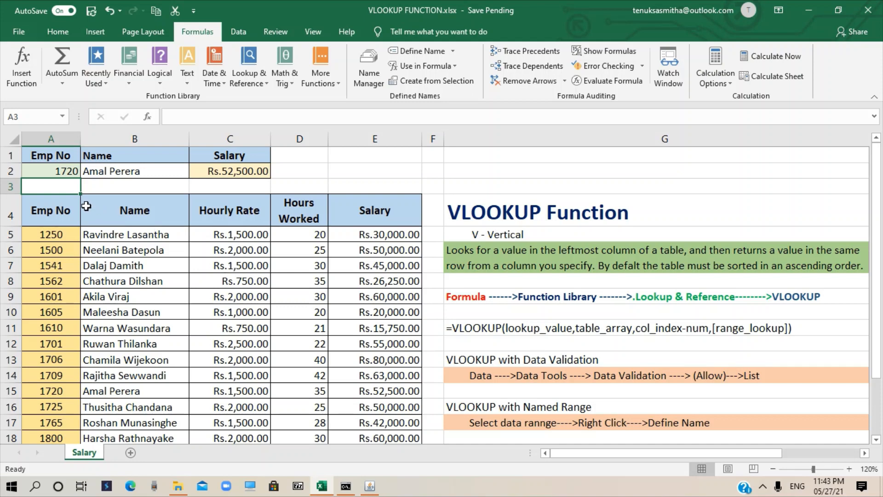
- Add a List data validation to A2 with the employee numbers in $A$5:$A$21 as its source
left_click(56, 171)
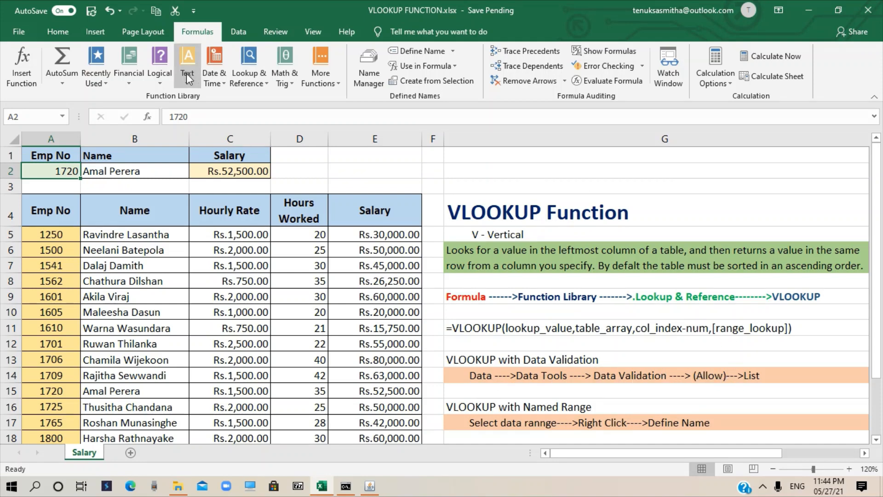
left_click(238, 31)
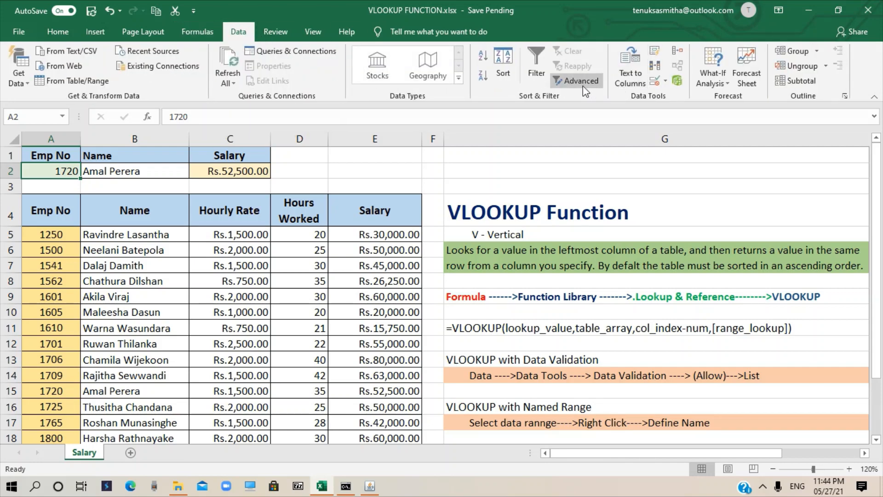
left_click(657, 82)
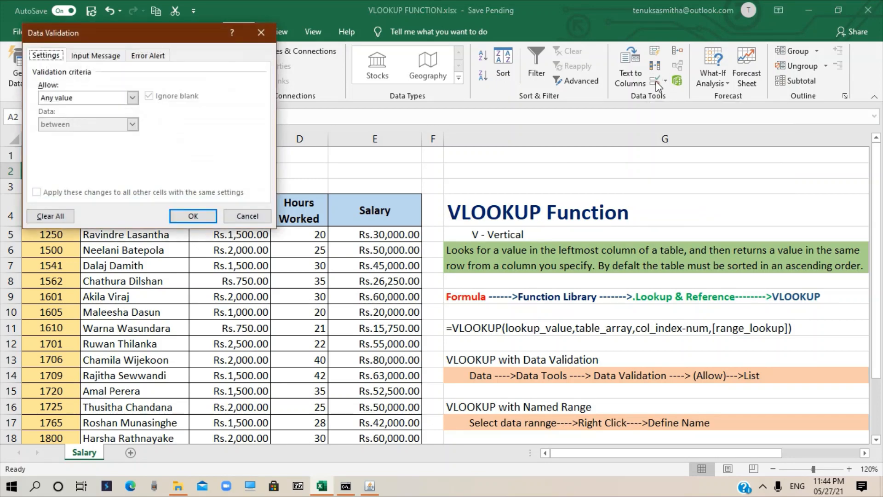
left_click(132, 98)
left_click(73, 129)
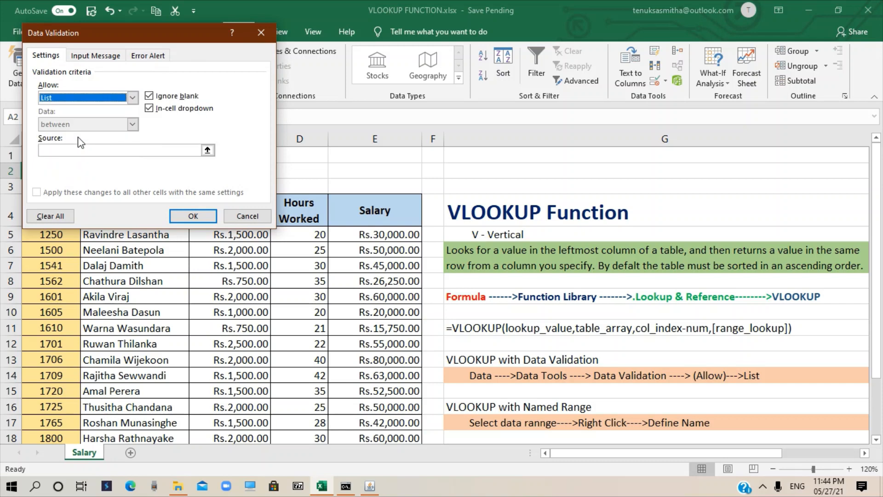
left_click(207, 151)
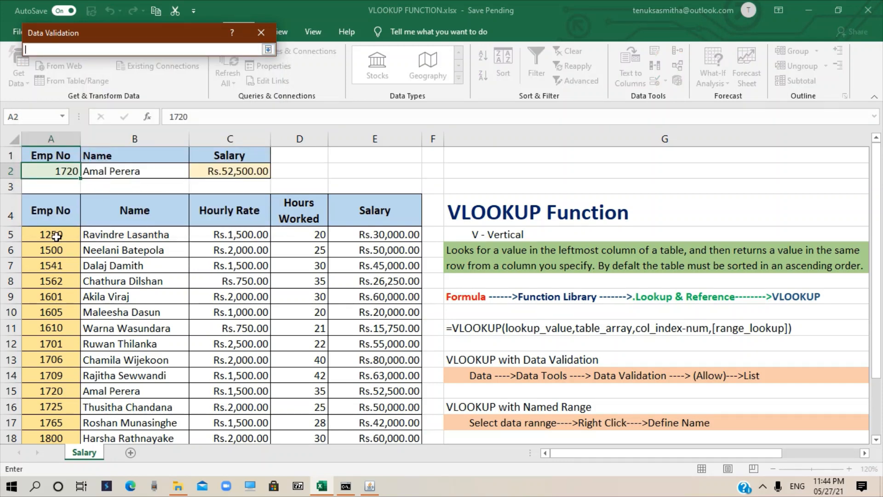
left_click_drag(56, 236, 48, 405)
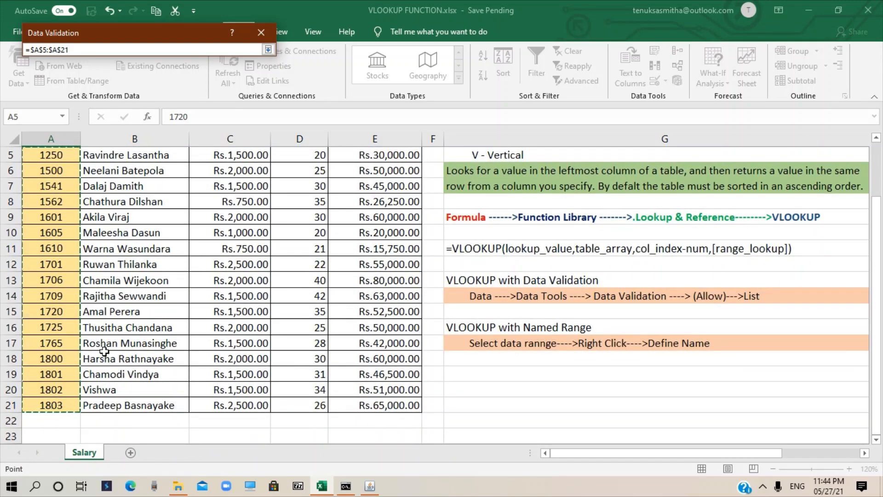
left_click(268, 49)
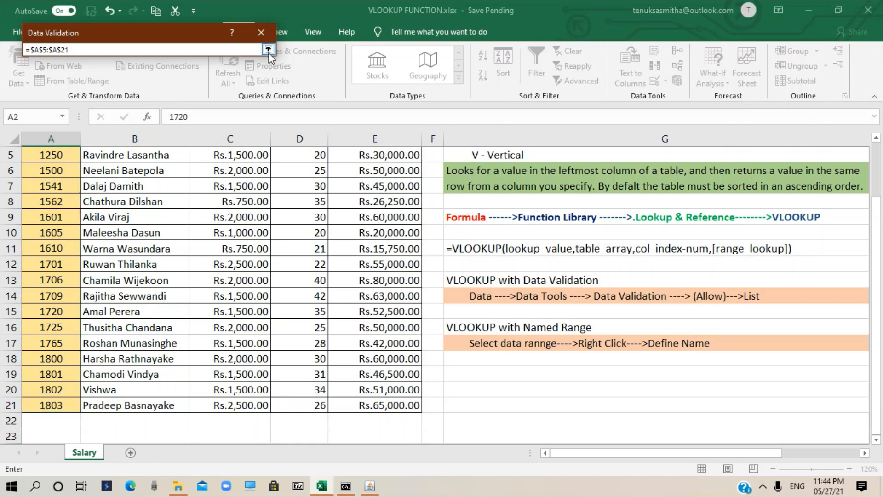
left_click(193, 216)
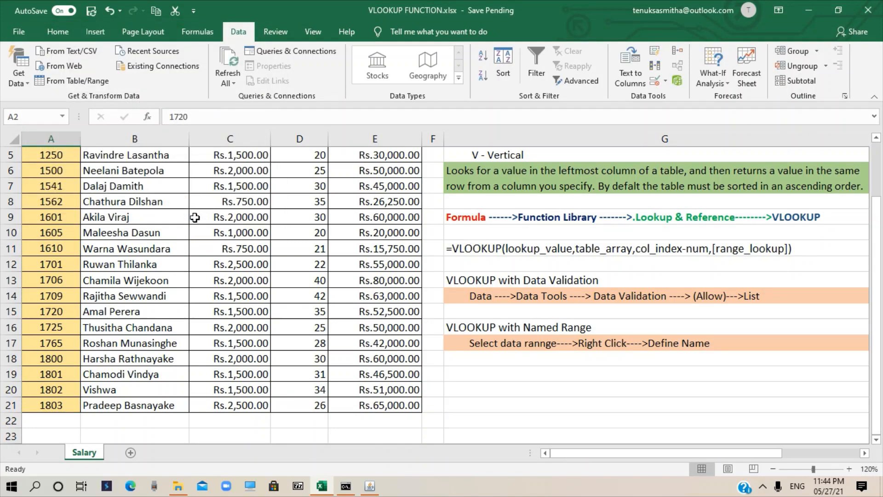
- Choose the employee number listed in A17 from A2's validation list, followed by the one in A16
scroll(131, 327, "up", 2)
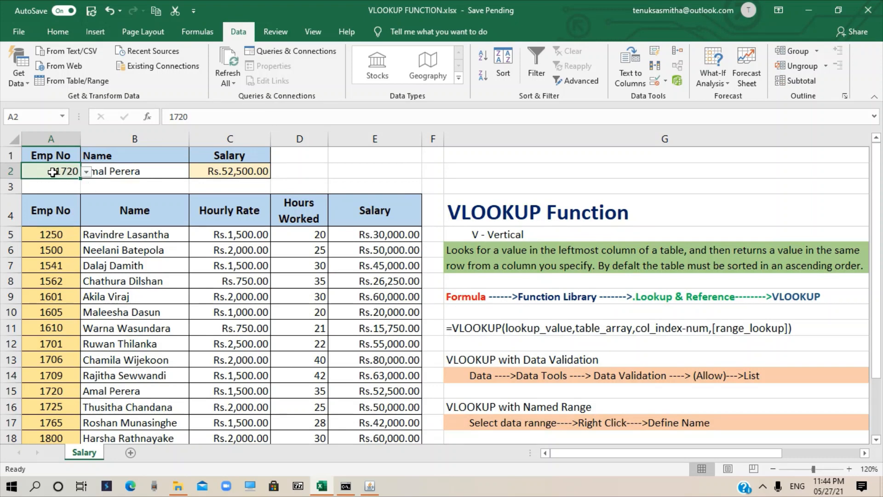
left_click(87, 173)
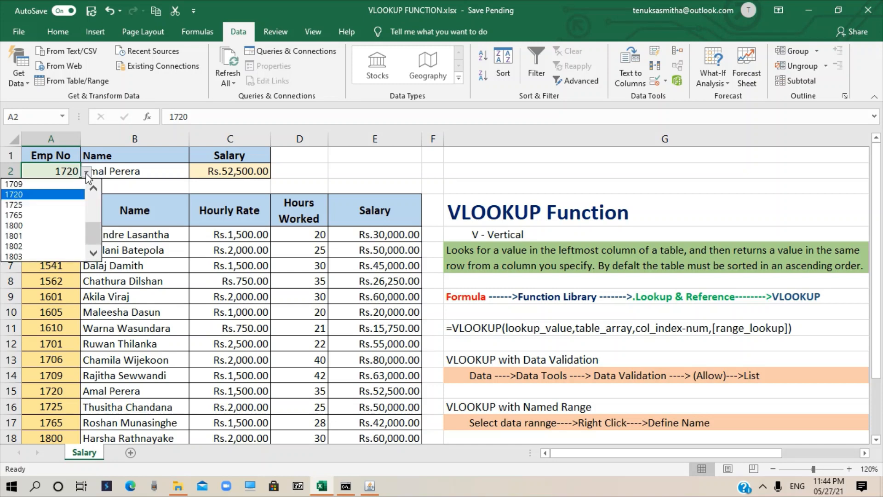
left_click(30, 215)
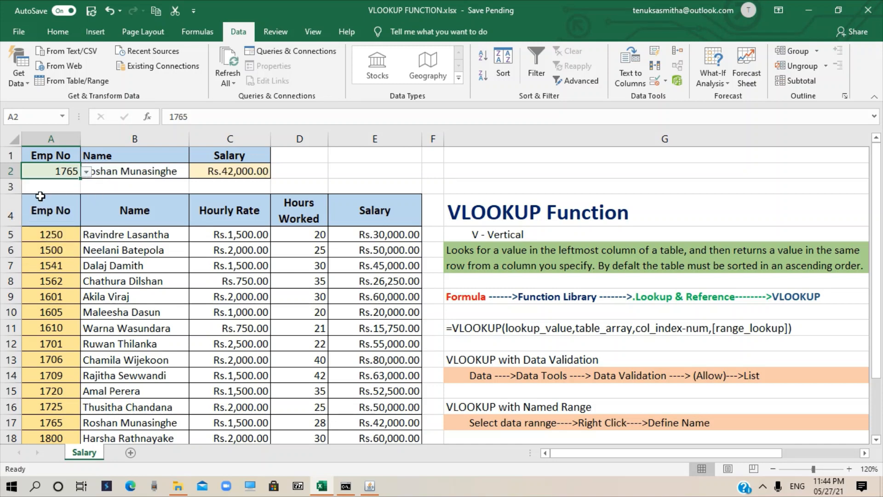
left_click(86, 173)
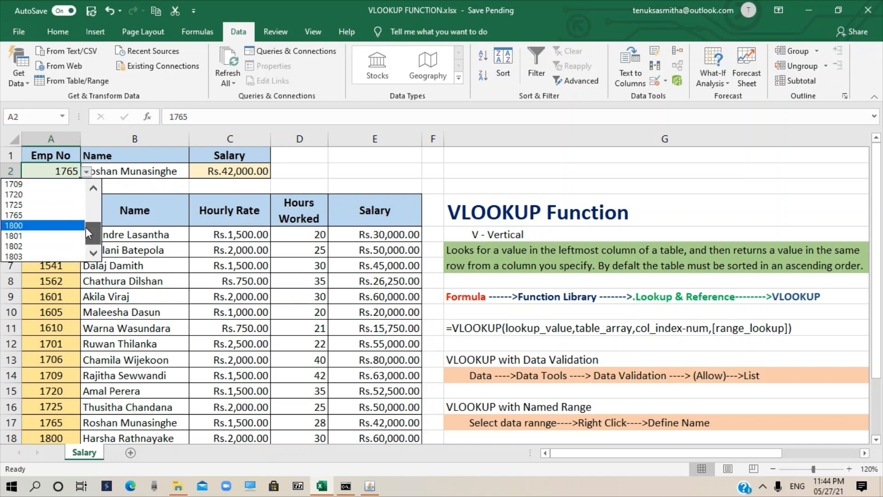
left_click(22, 205)
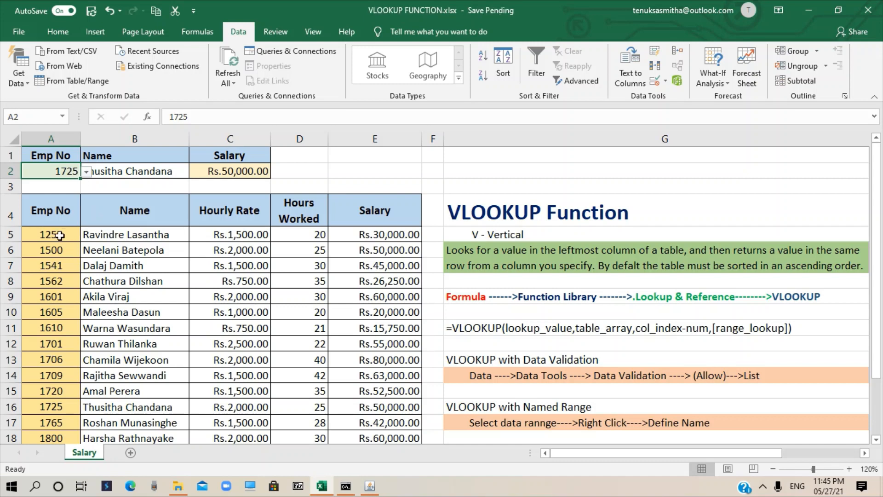
- Define the name EmpList for the employee table range A4:E21, including its header row
left_click_drag(59, 234, 392, 401)
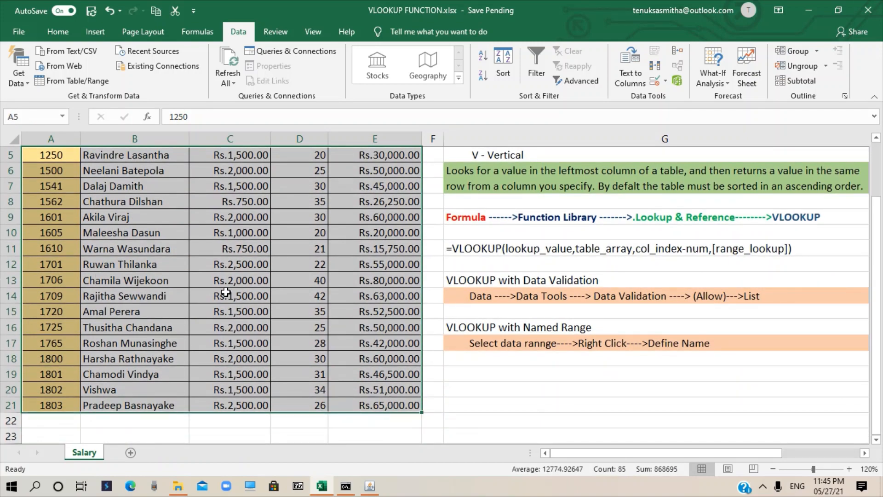
scroll(332, 195, "up", 2)
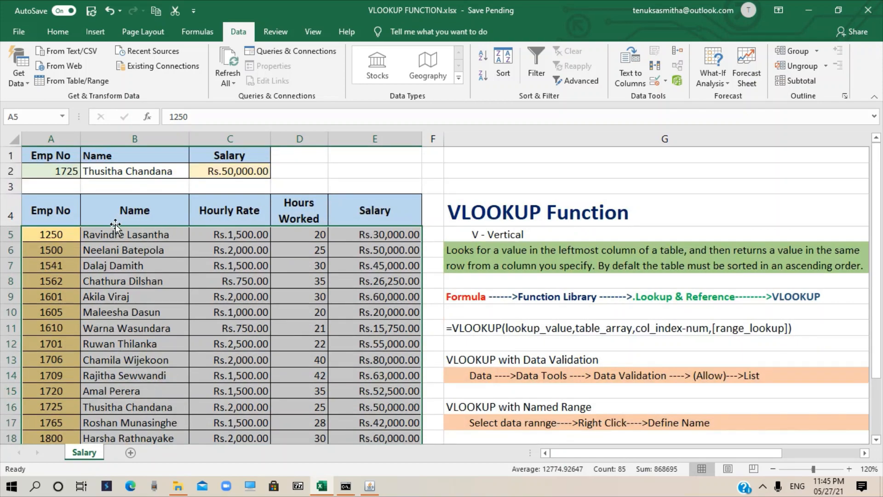
left_click_drag(55, 214, 390, 408)
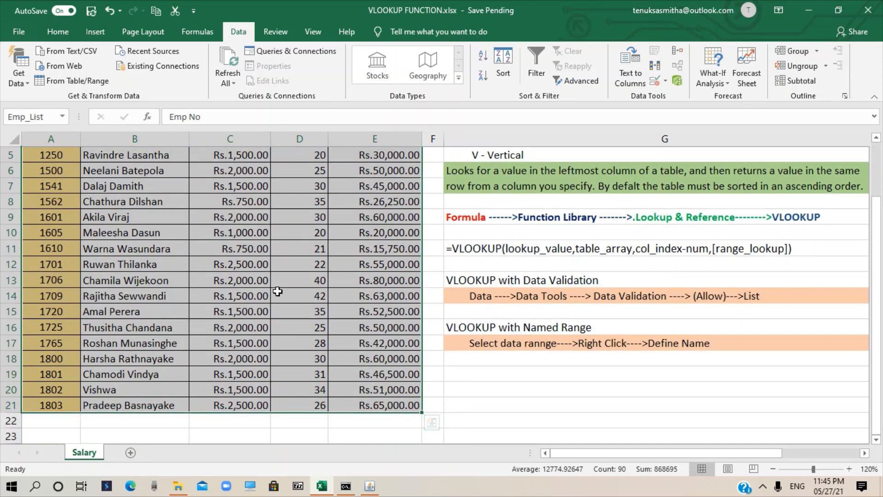
right_click(251, 249)
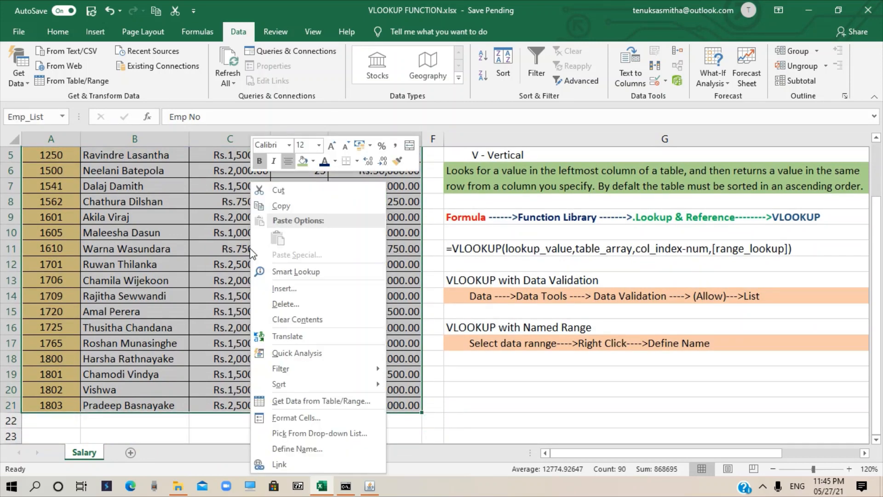
left_click(303, 451)
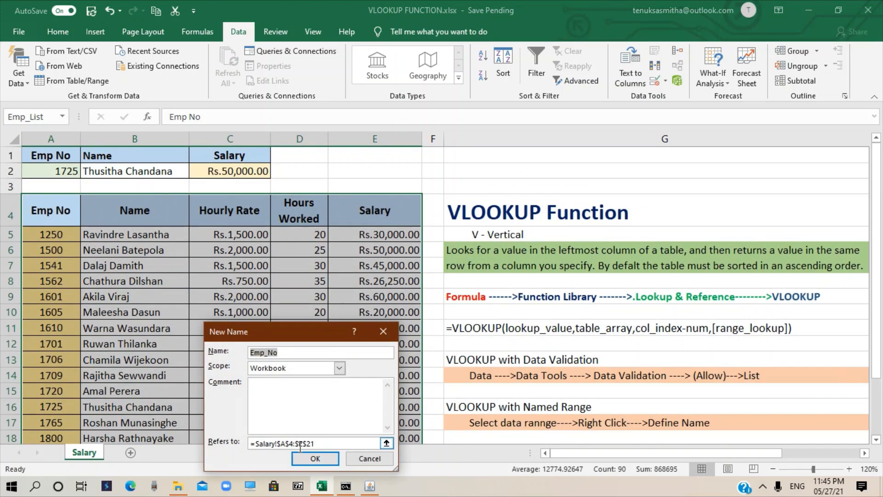
left_click_drag(300, 332, 364, 172)
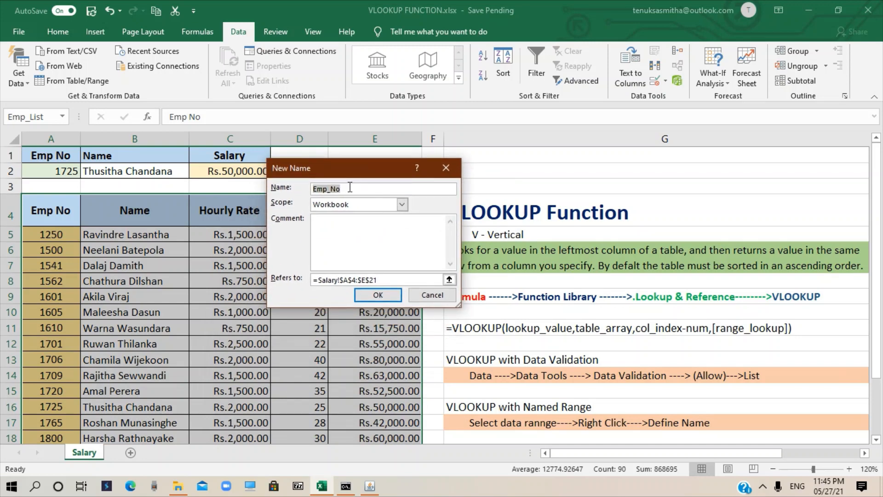
key("BackSpace")
type("EmpList")
left_click(378, 295)
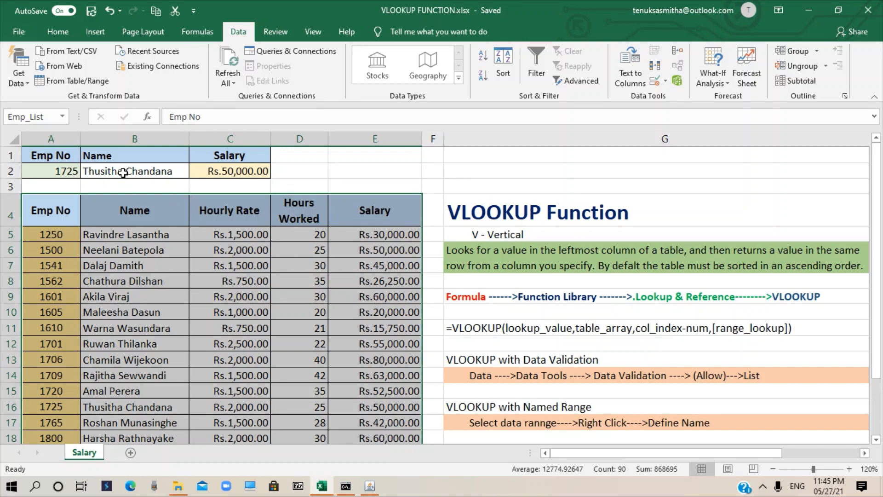
- Clear the existing name lookup formula from B2
left_click(123, 172)
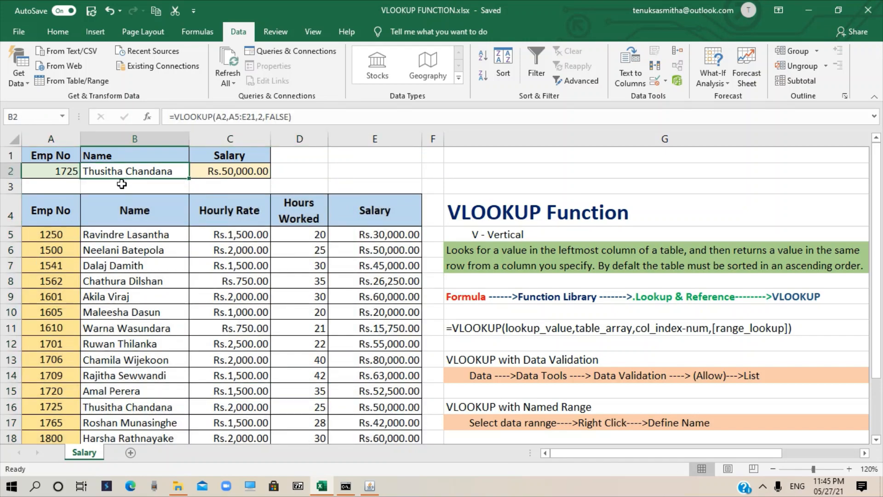
left_click(67, 182)
left_click(111, 171)
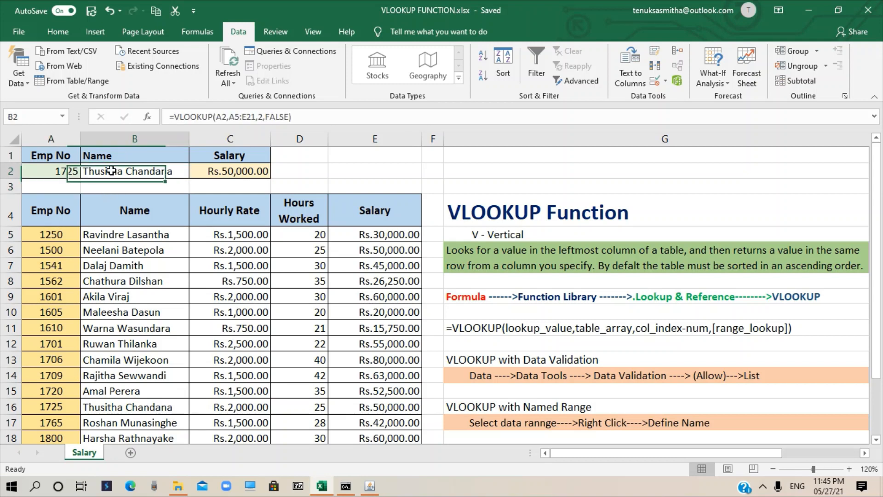
double_click(151, 171)
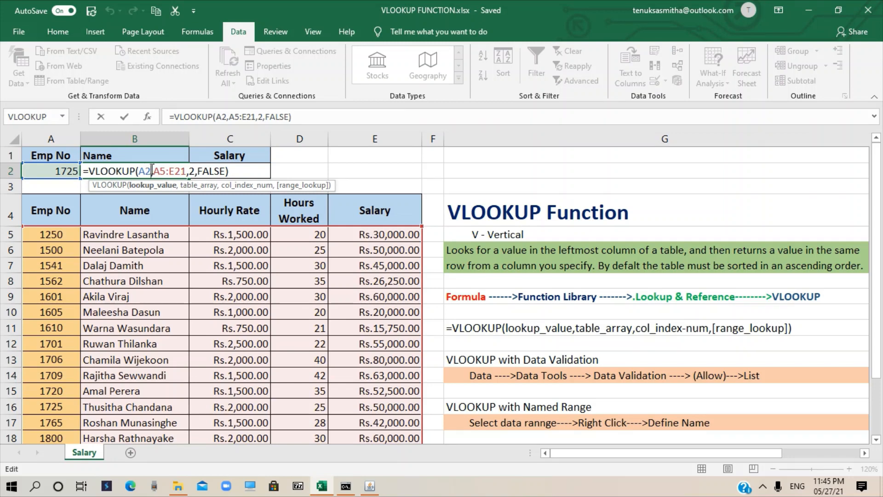
key("Escape")
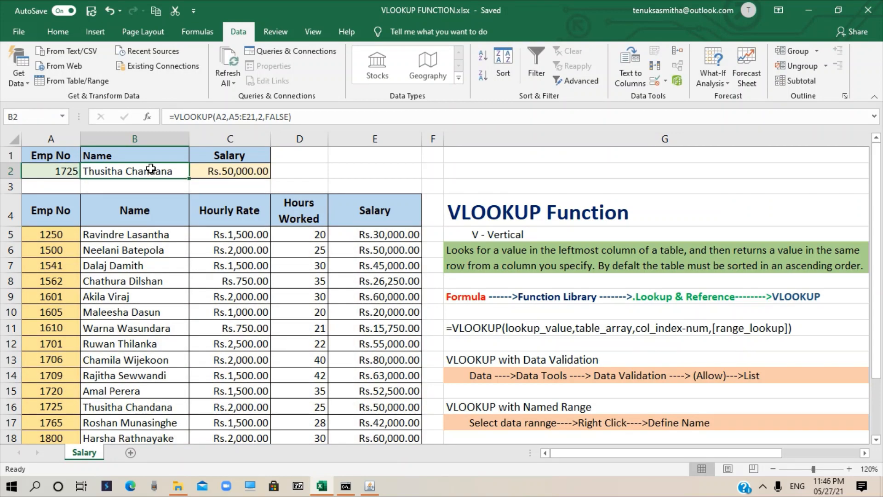
key("Delete")
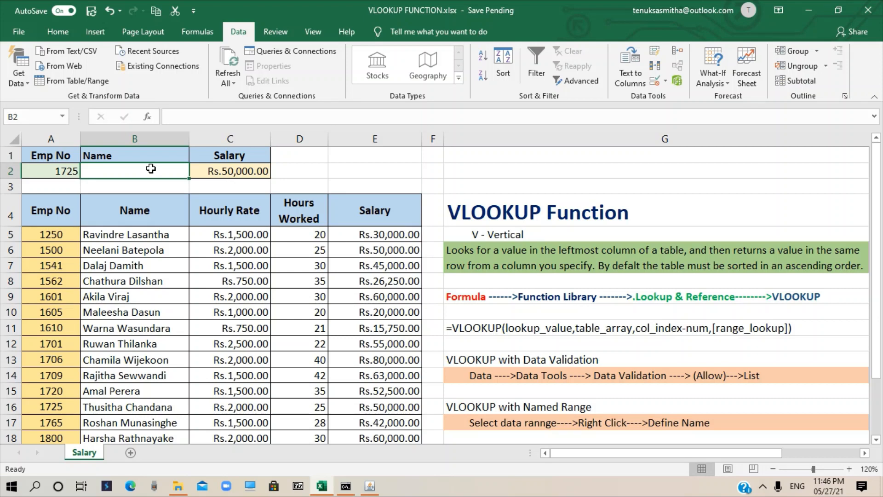
- Enter a VLOOKUP formula in B2 that looks up A2 in the named range Emp_List and returns column 2 with exact match (FALSE)
type("=vl")
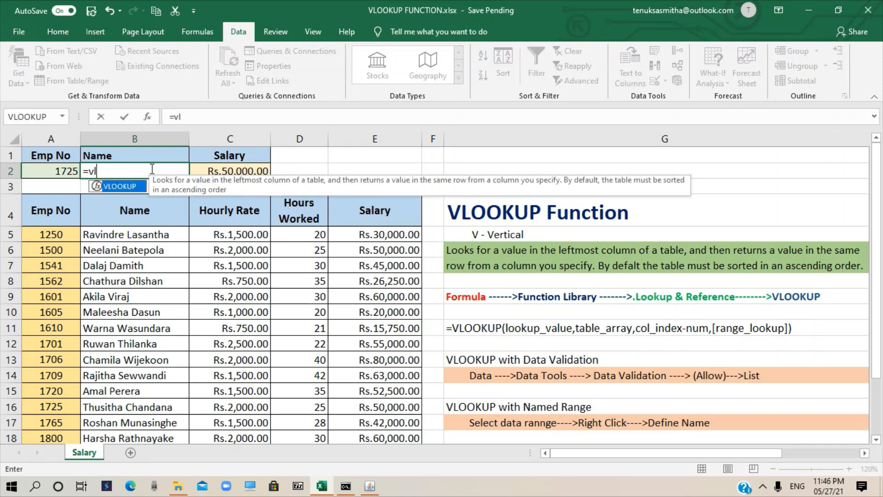
key("Tab")
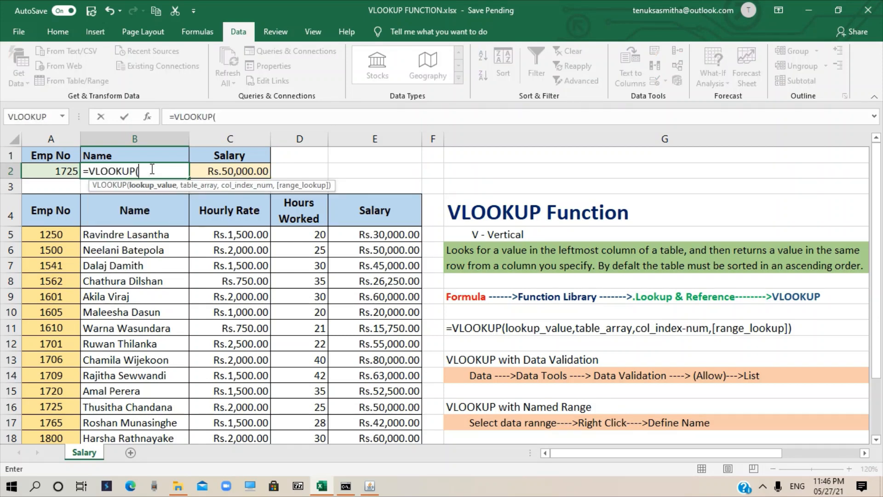
left_click(51, 171)
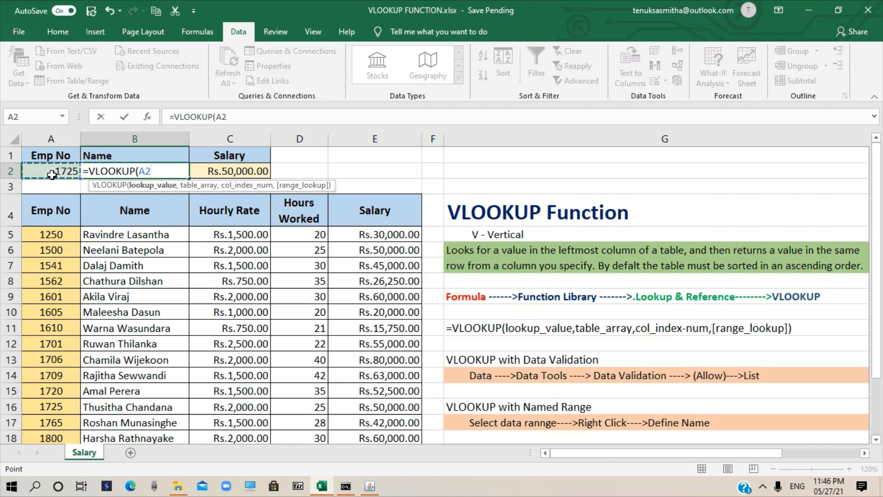
type(",")
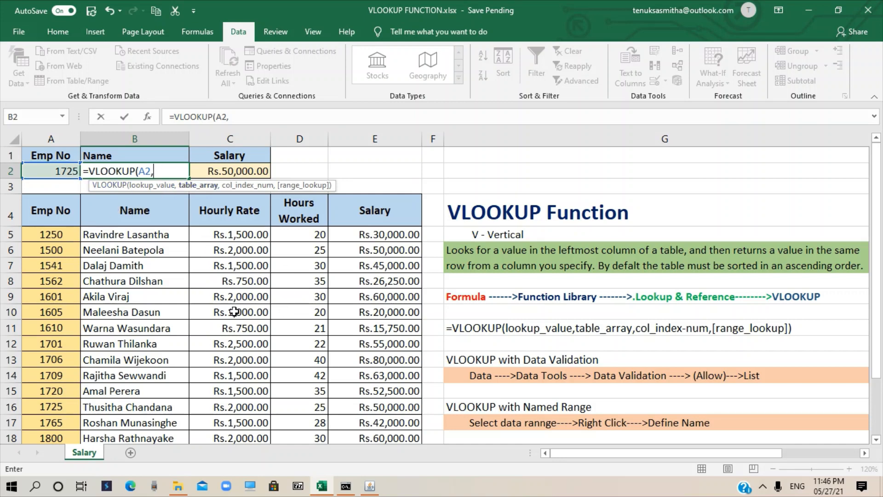
type("emp")
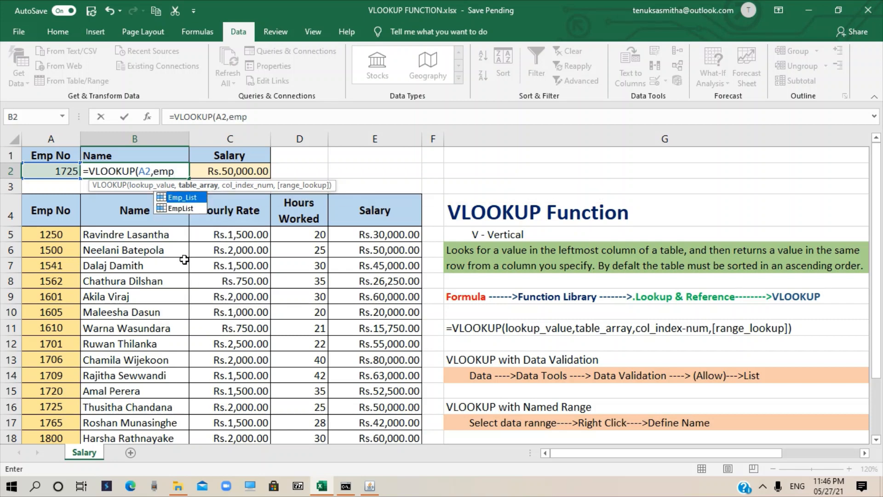
double_click(179, 197)
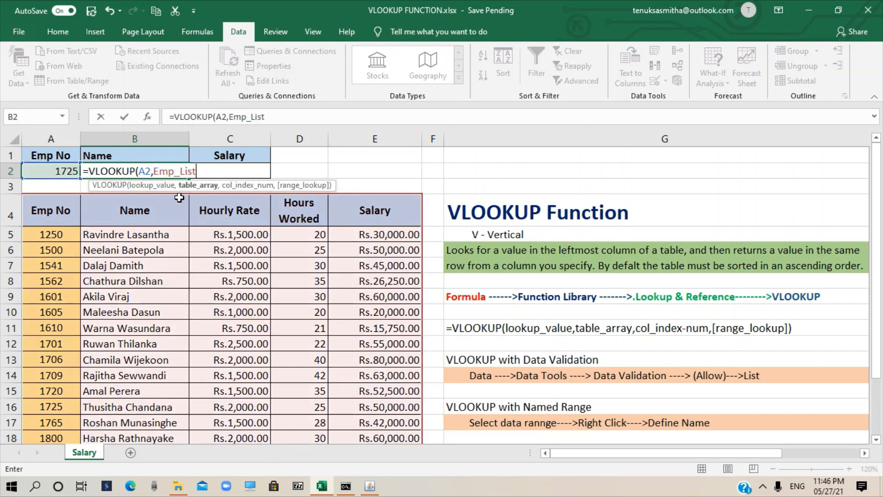
type(",")
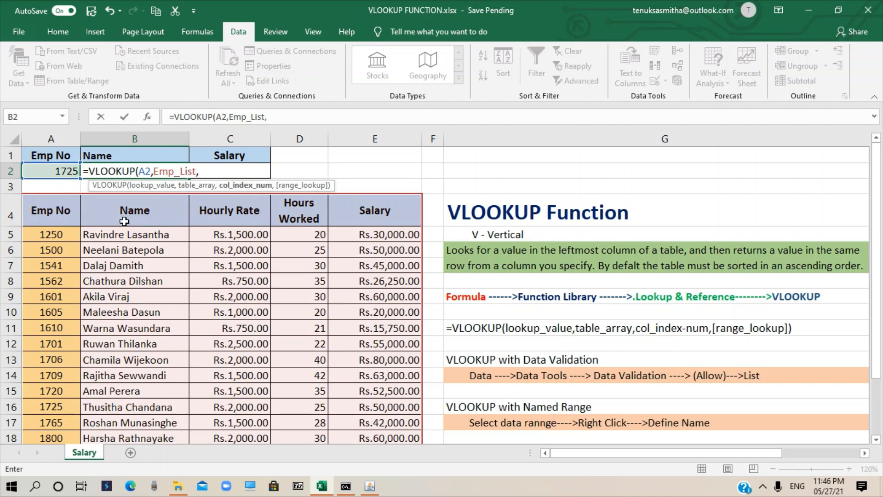
type("2,")
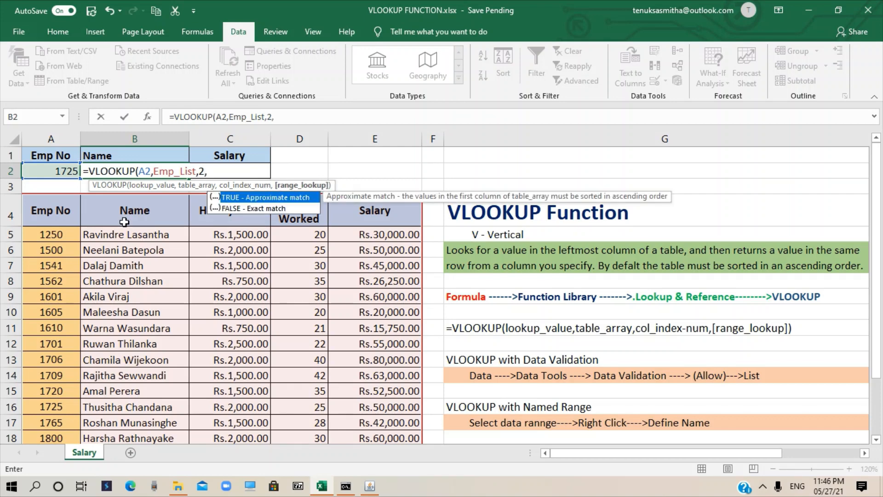
type("false)")
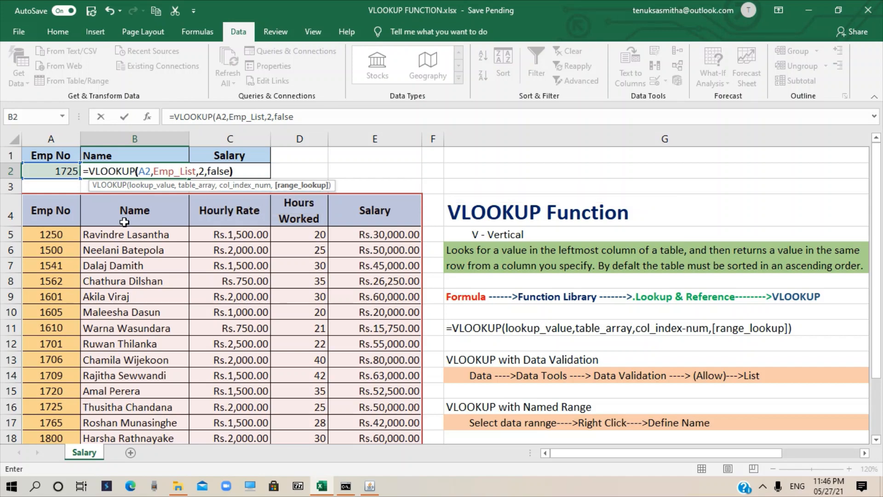
key("Return")
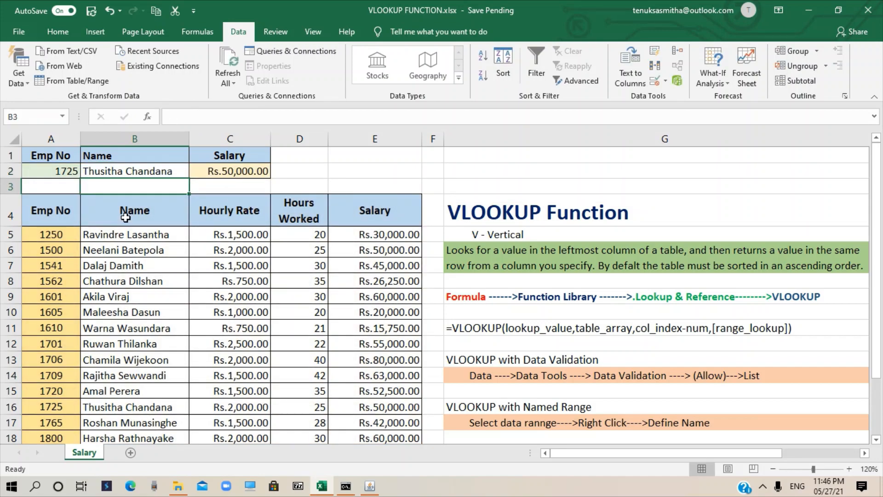
left_click(134, 171)
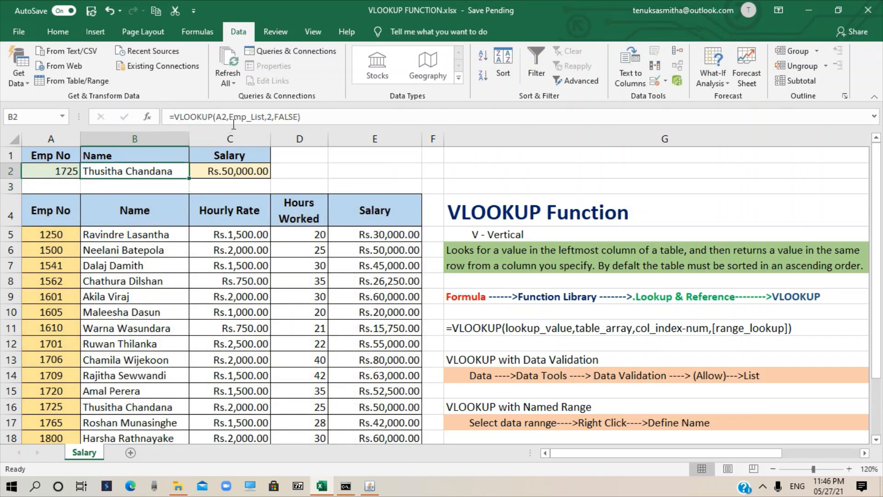